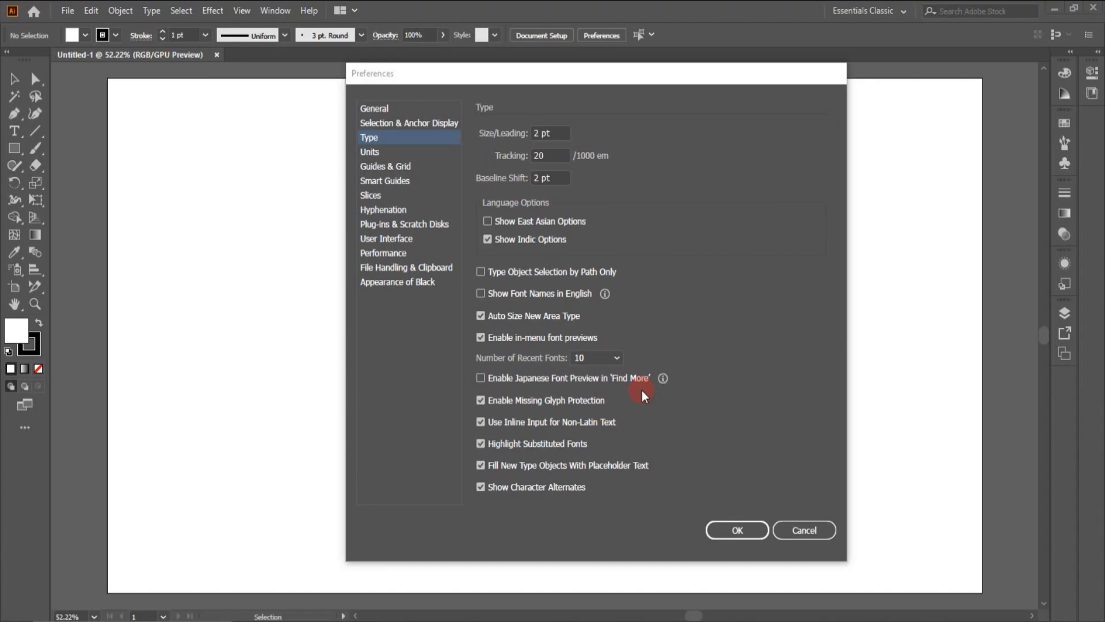
- Open the Units preferences and view the measurement units available for the General setting
left_click(379, 153)
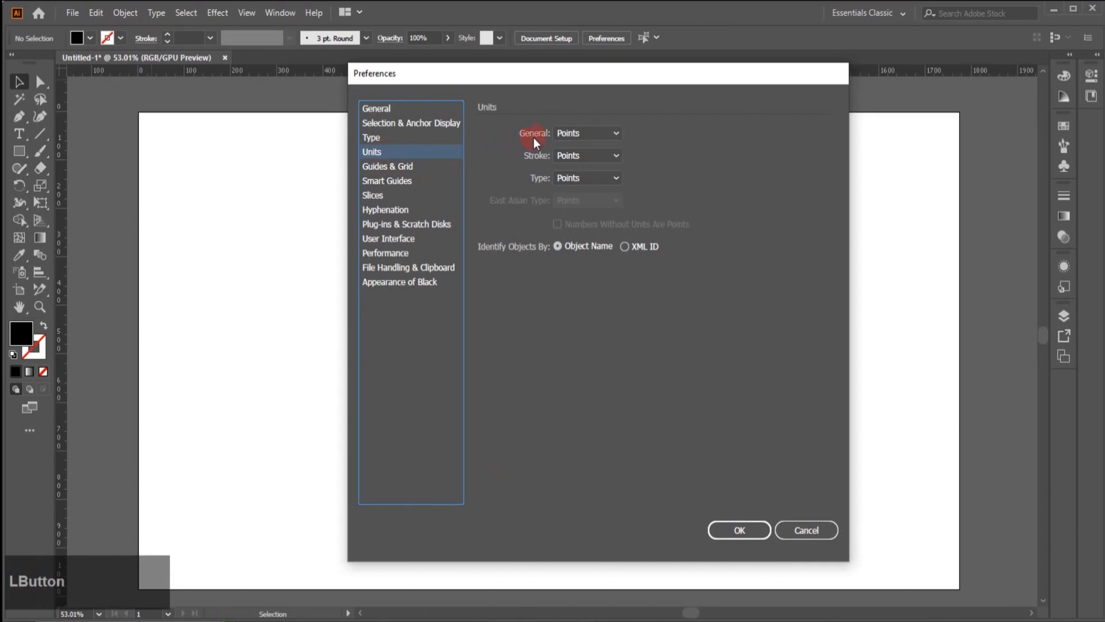
left_click(613, 136)
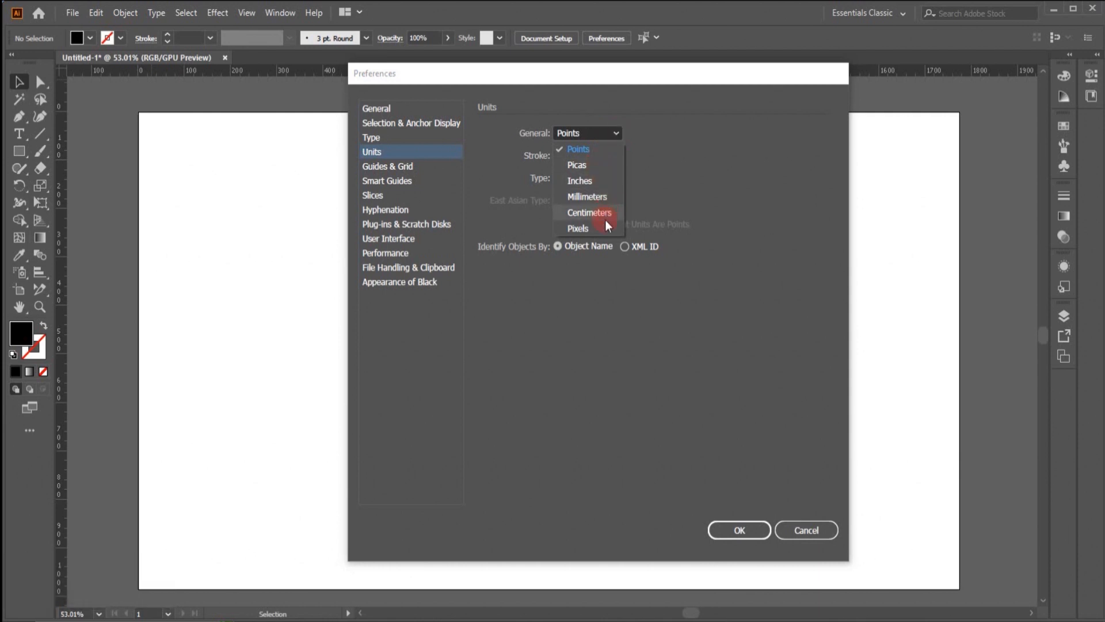
left_click(650, 139)
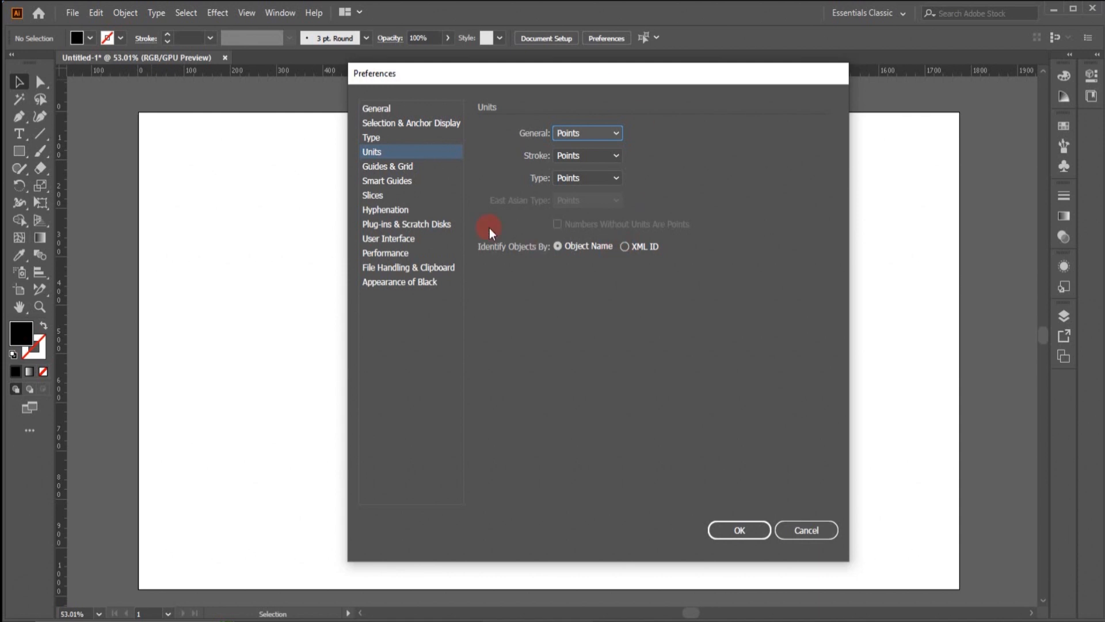
- Open the Guides & Grid preferences and view the color and style choices available for guides
left_click(373, 166)
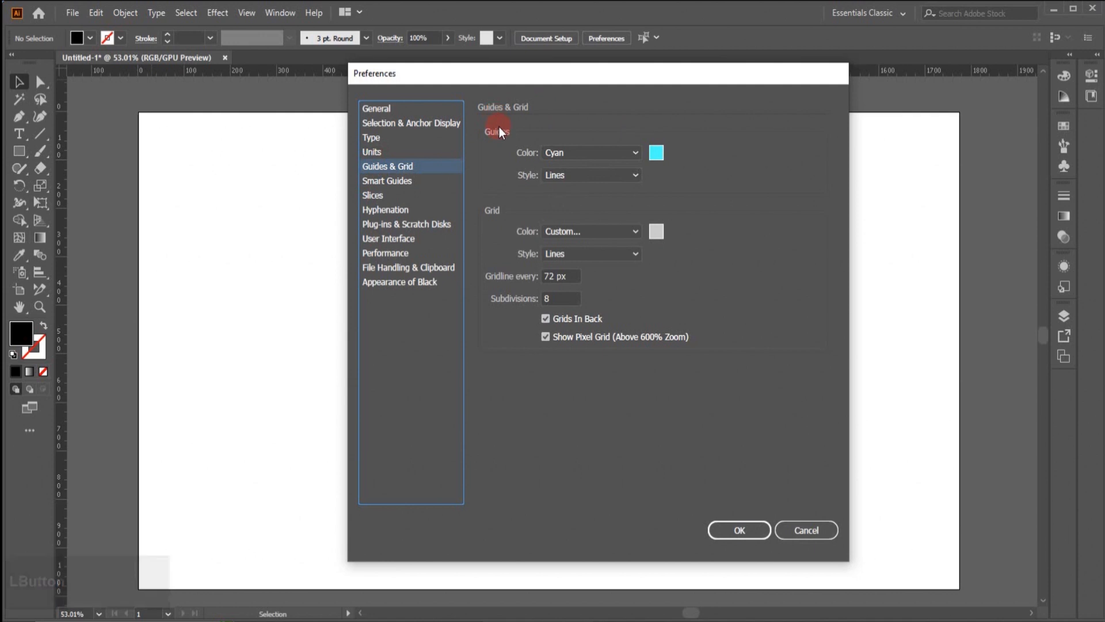
left_click(636, 153)
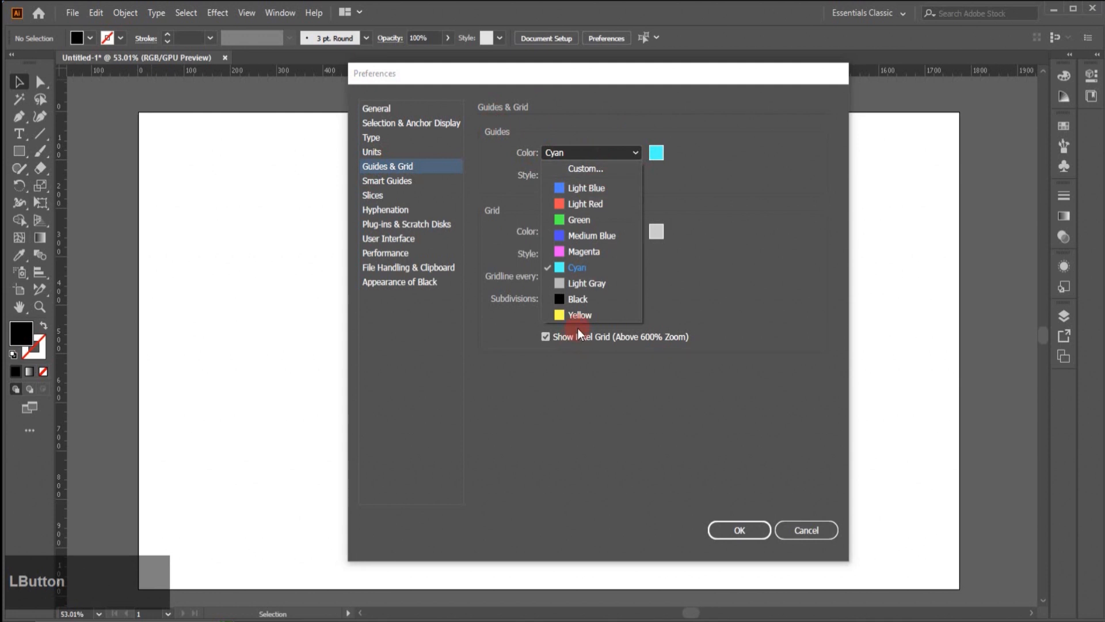
left_click(712, 151)
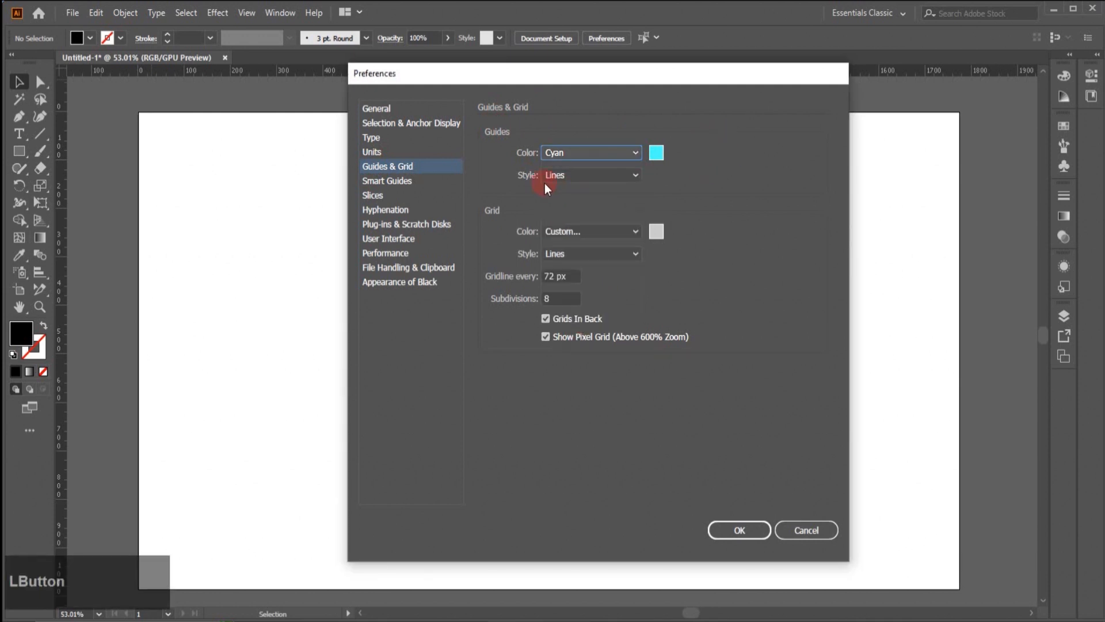
left_click(633, 176)
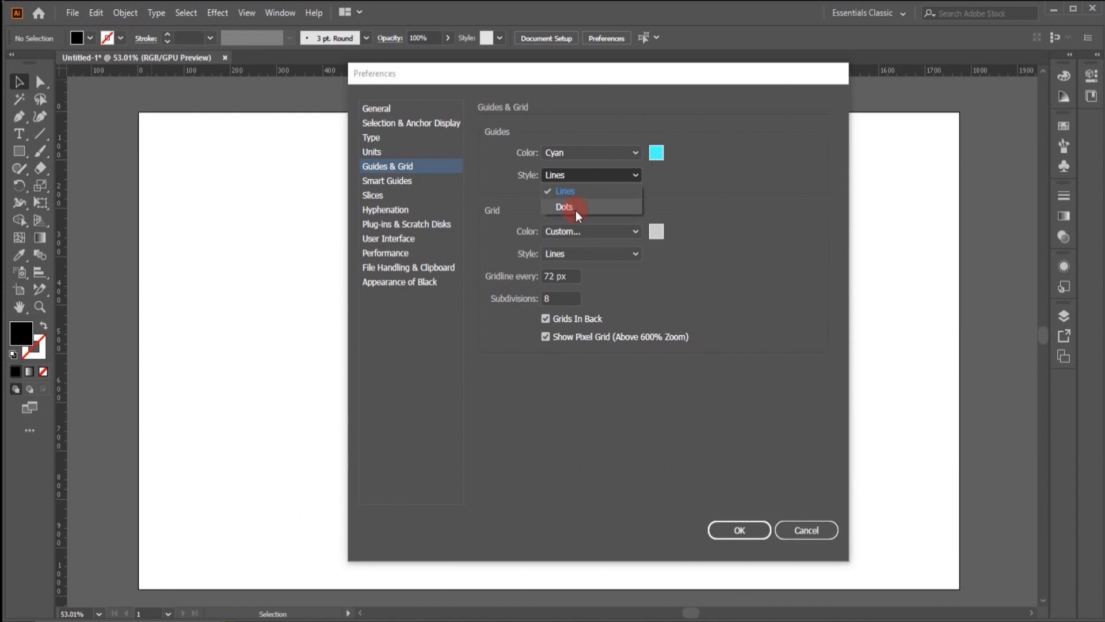
left_click(691, 207)
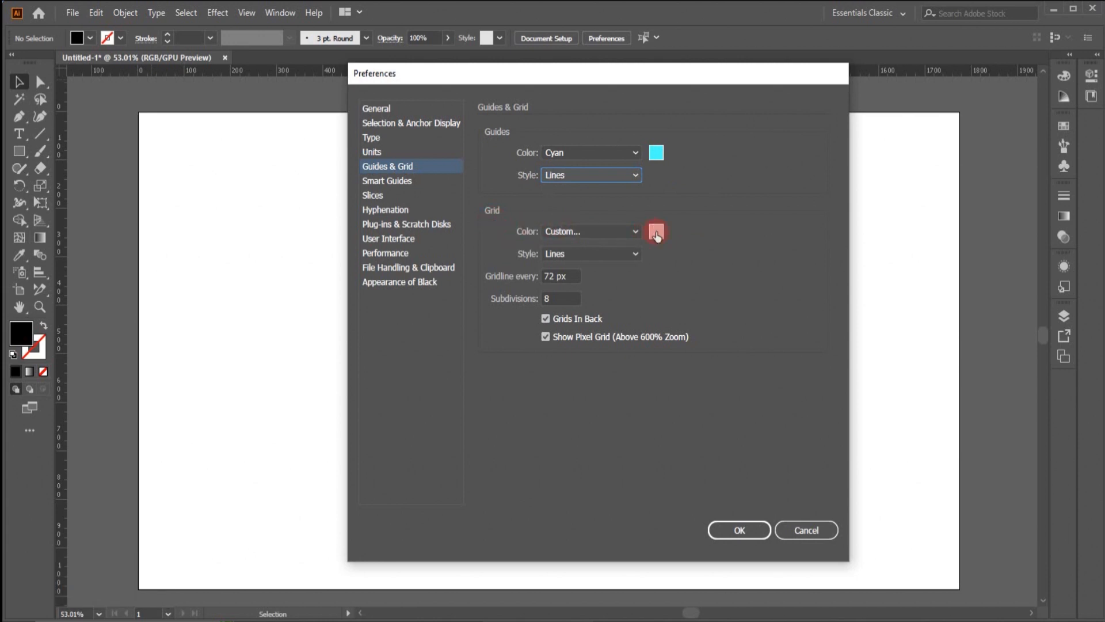
- View the color and style choices for the grid and go to its gridline spacing value
left_click(636, 232)
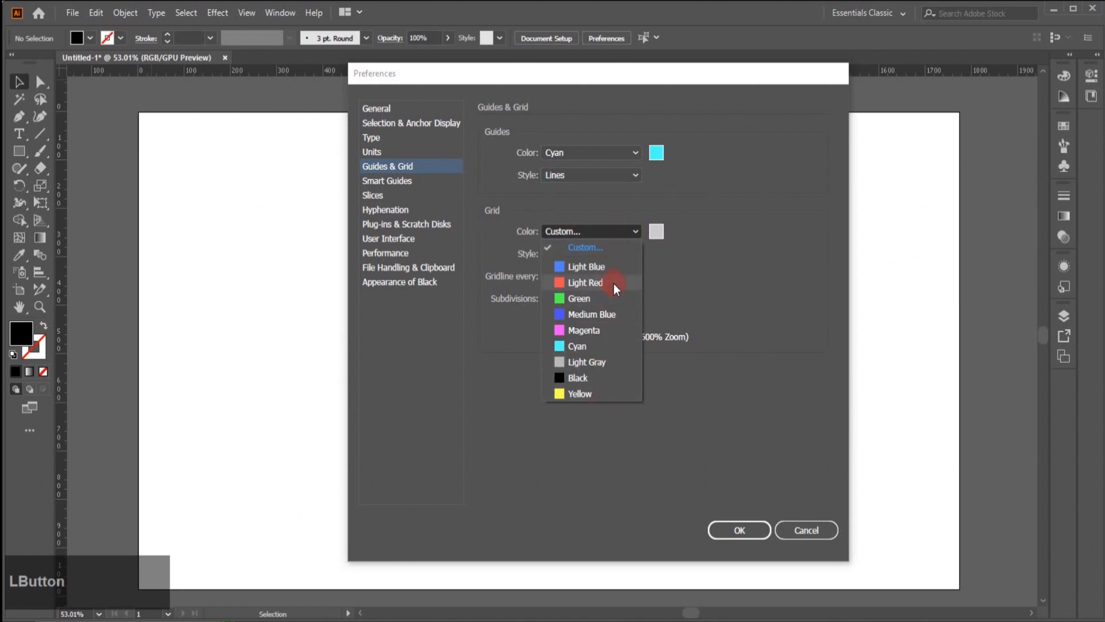
left_click(719, 287)
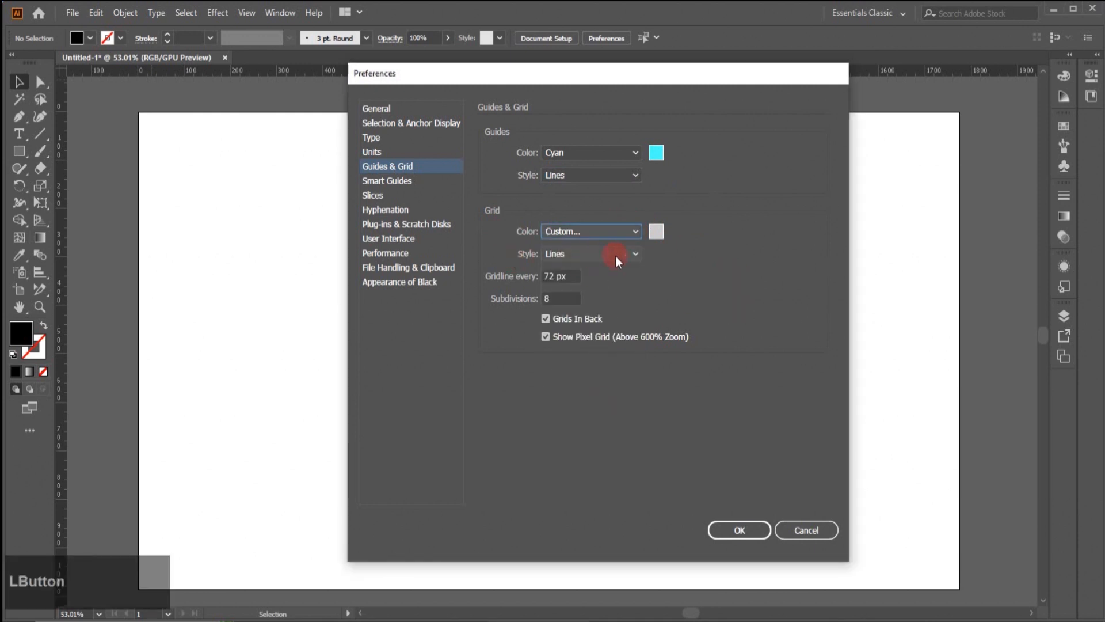
left_click(639, 255)
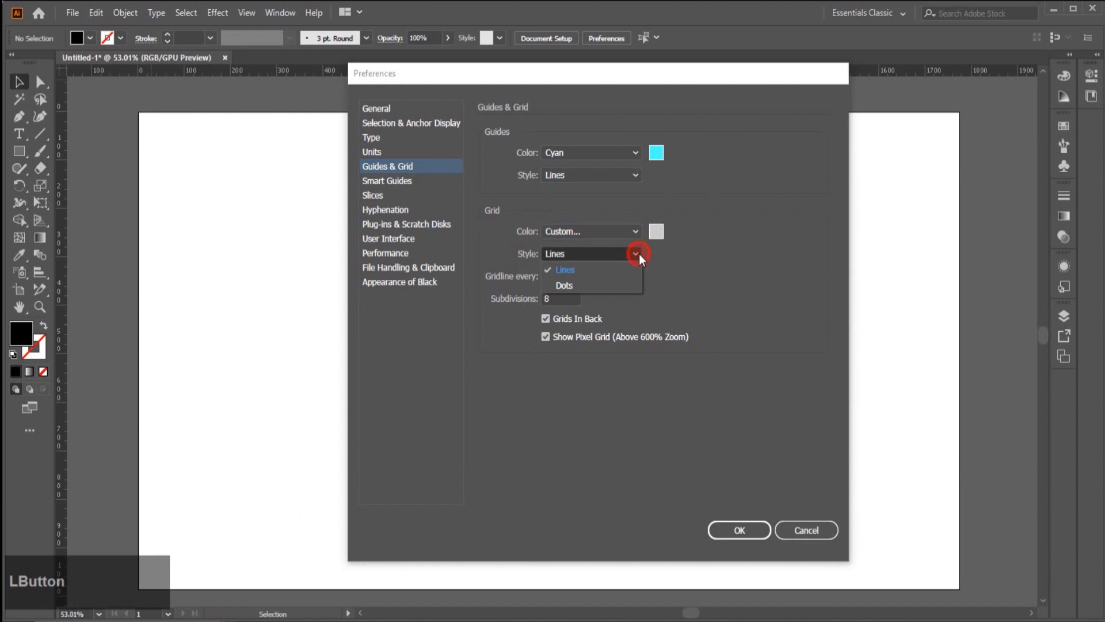
left_click(639, 254)
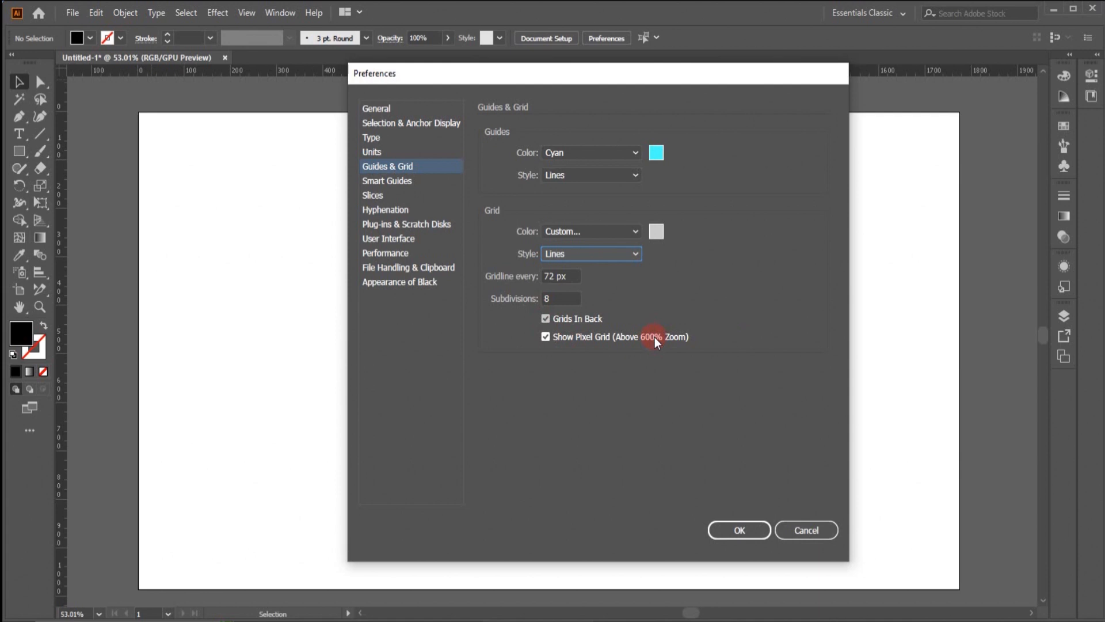
key("Tab")
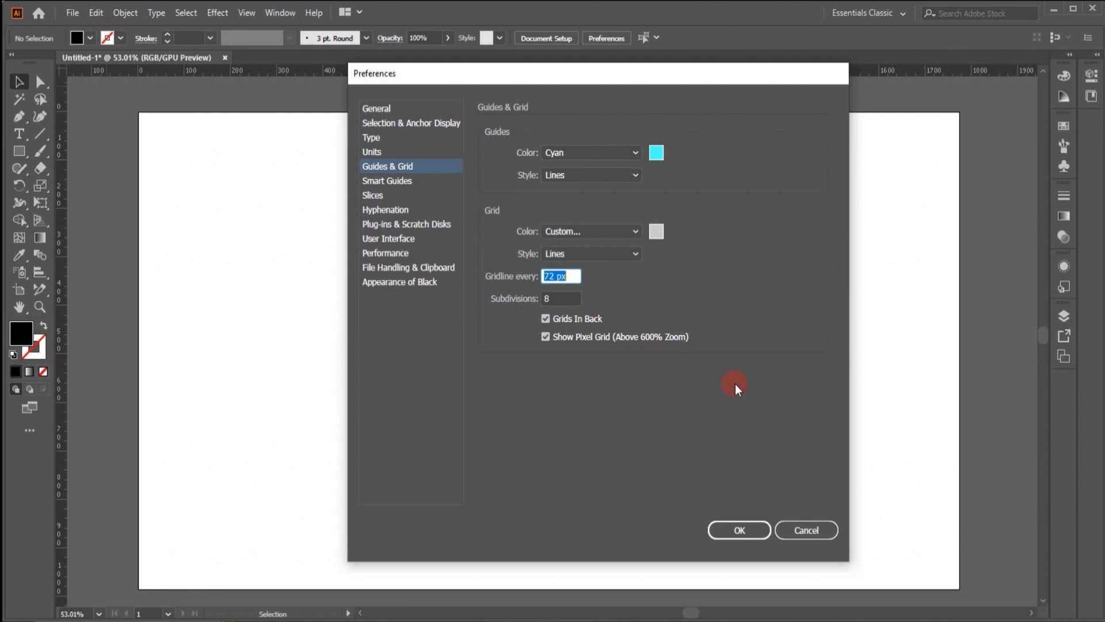
- View the Smart Guides preferences, confirm the preferences, and draw an upright cyan rectangle about 97 × 237 px in the artboard's left part
left_click(400, 181)
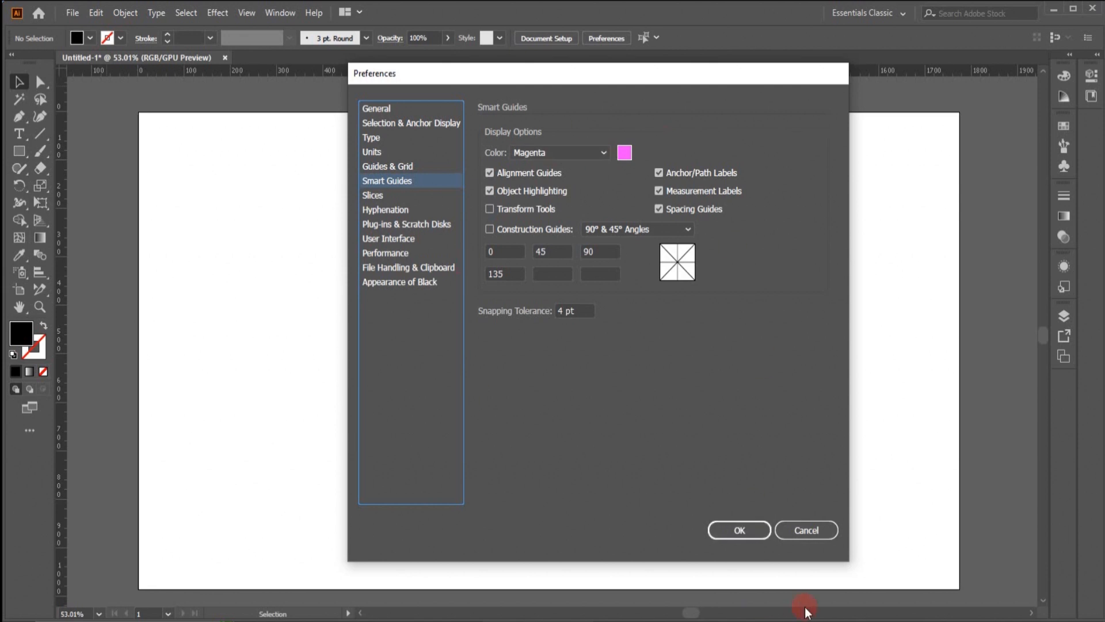
left_click(742, 530)
left_click(19, 150)
left_click_drag(232, 269, 277, 386)
- Duplicate the cyan rectangle to its right, level with the original and with a gap between them, and deselect it
key("v")
mouse_move(273, 375)
left_mouse_down()
mouse_move(346, 388)
mouse_move(340, 379)
left_mouse_up()
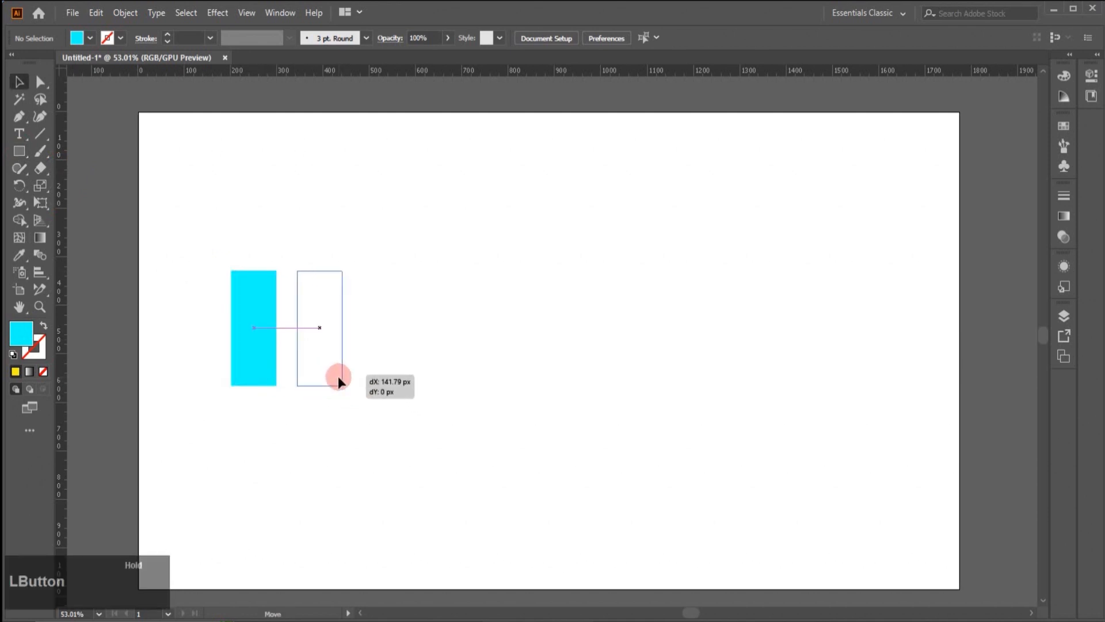
left_click_drag(339, 380, 320, 266)
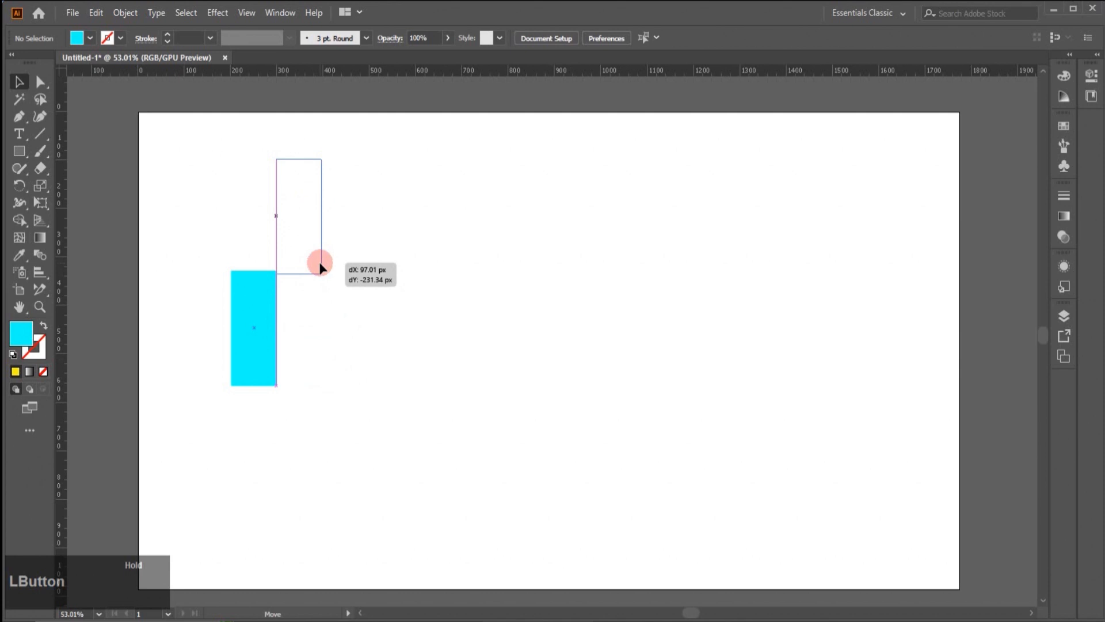
left_click_drag(320, 266, 331, 361)
left_click(323, 367)
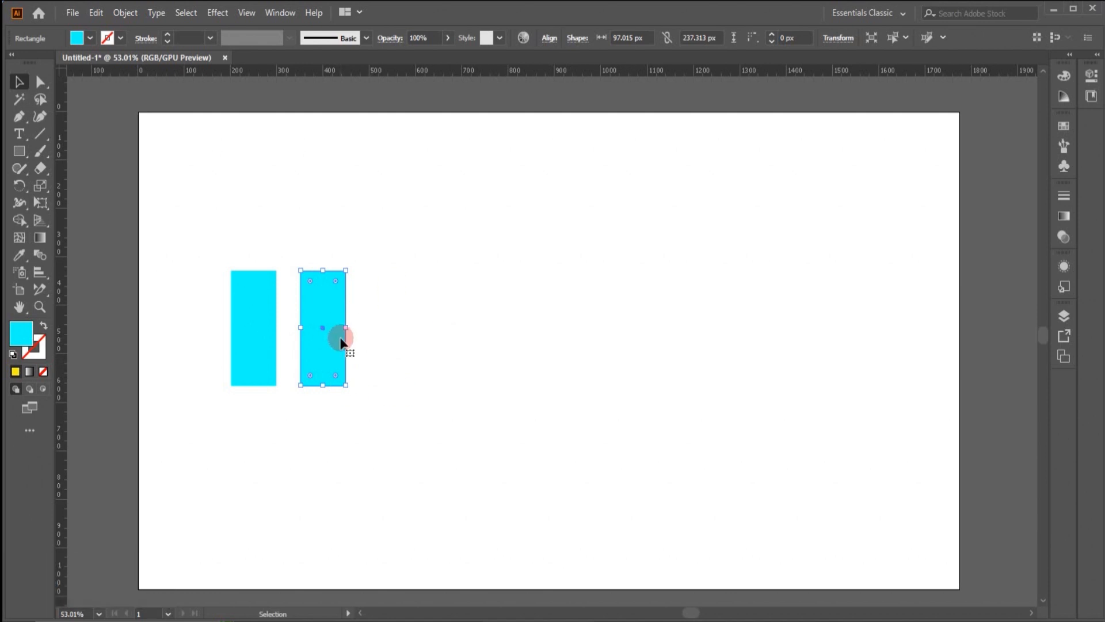
left_click(466, 286)
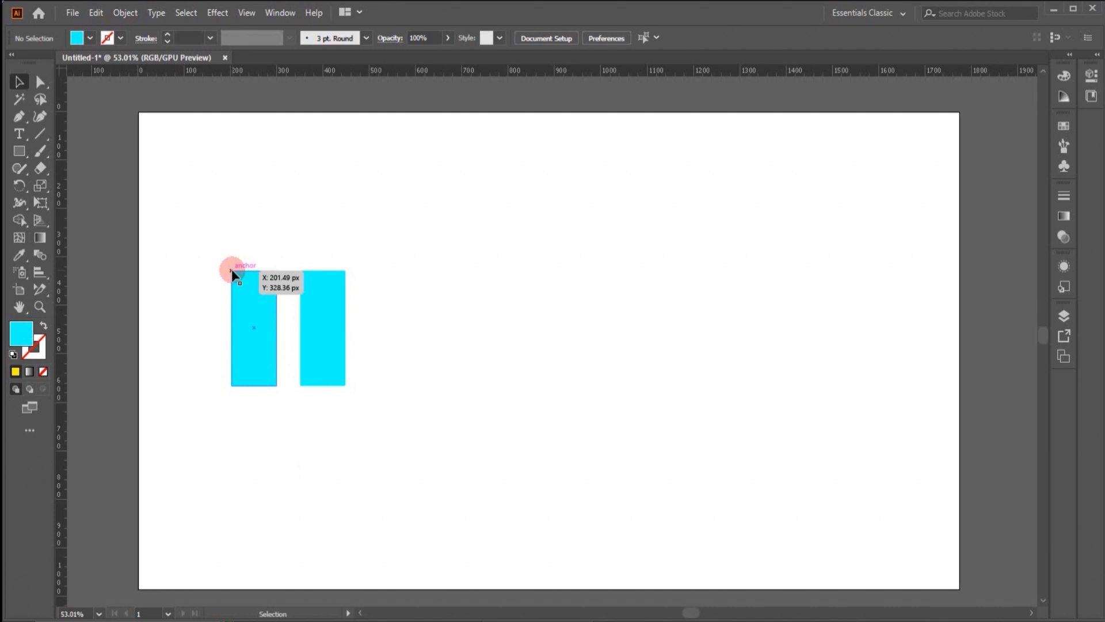
- Move the duplicate rectangle closer to the original and align it level with the original using the smart guides
left_click_drag(314, 364, 319, 362)
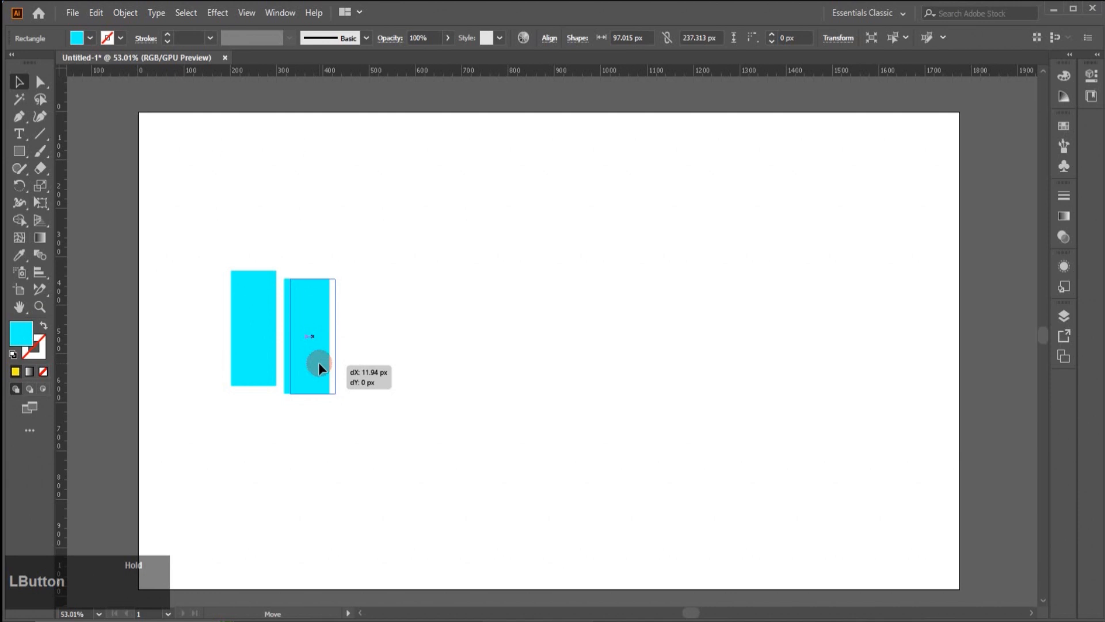
left_click_drag(319, 362, 315, 362)
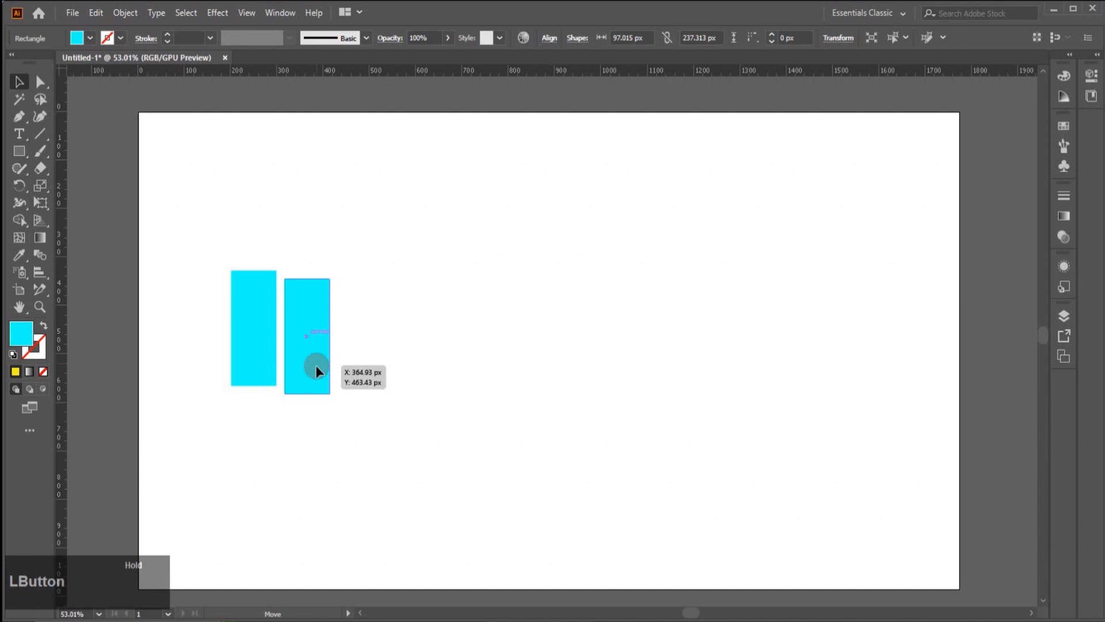
left_click_drag(315, 365, 312, 358)
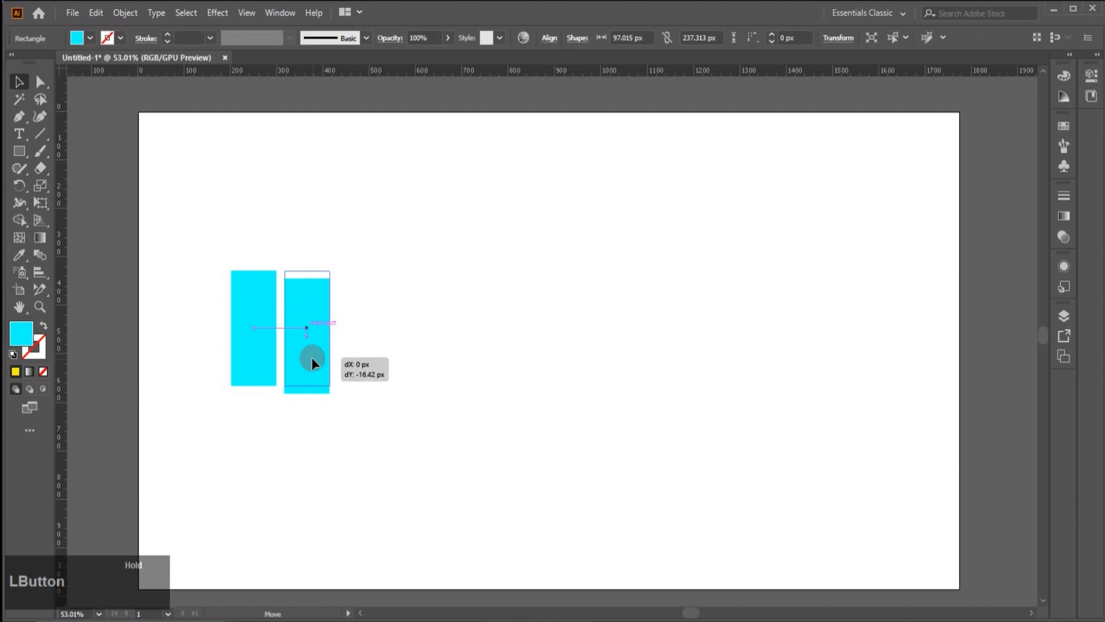
left_click_drag(311, 357, 314, 356)
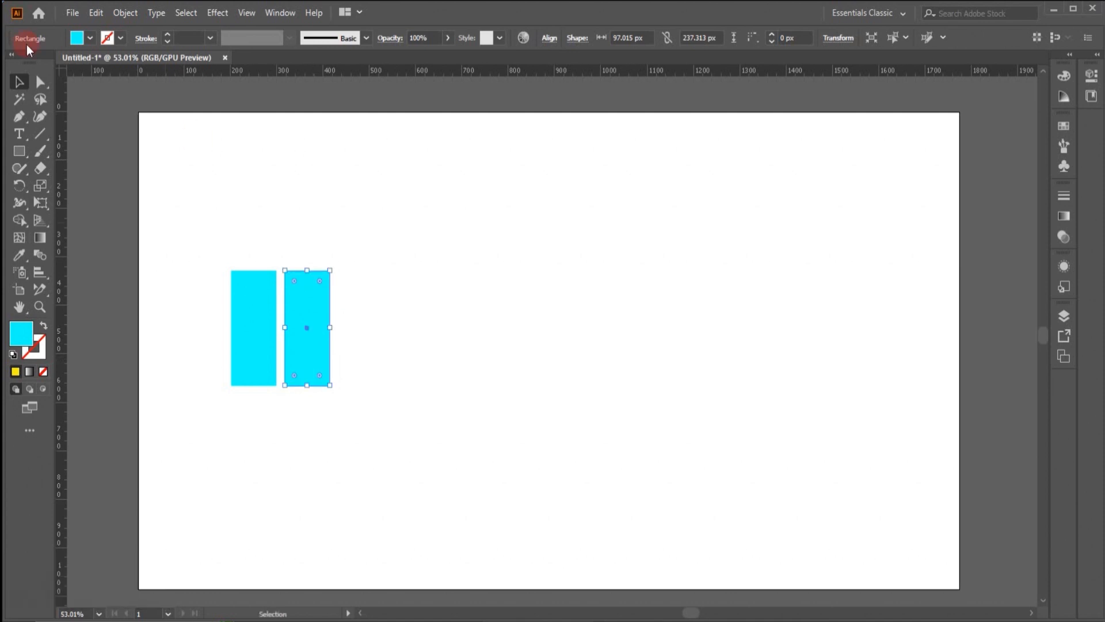
- Open the Smart Guides preferences and view the guide color and construction guide angle choices
left_click(95, 13)
mouse_move(155, 469)
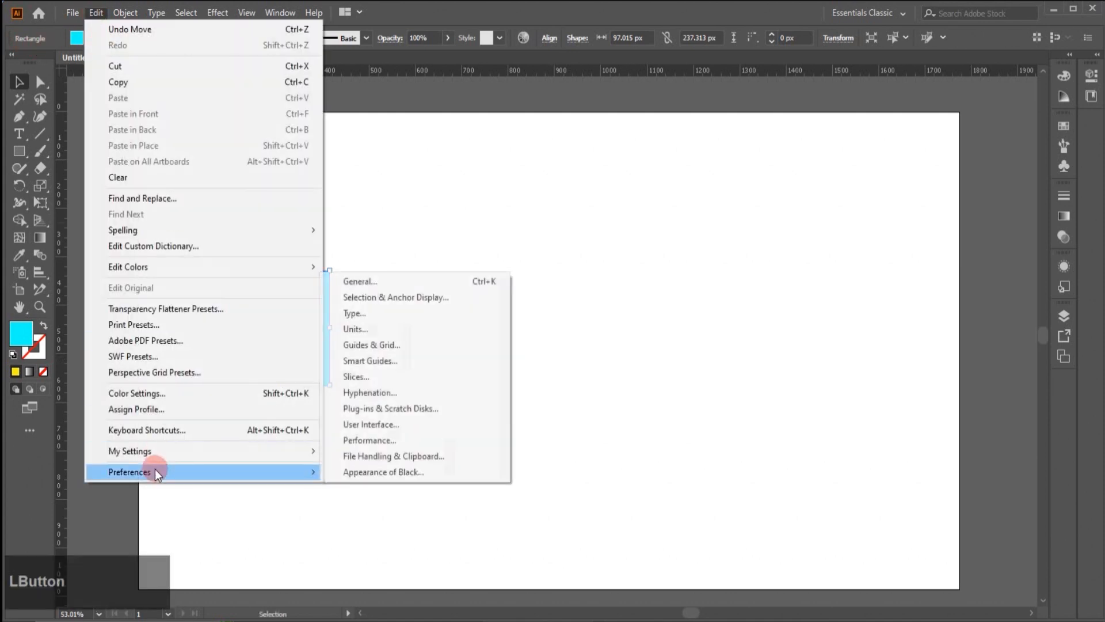
left_click(392, 366)
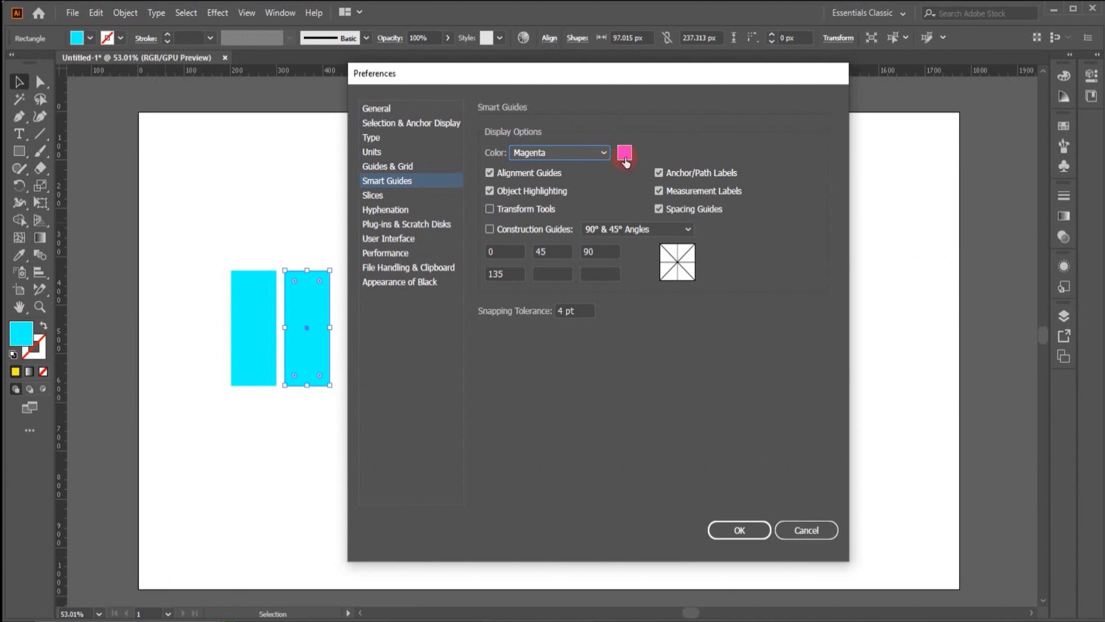
left_click(602, 153)
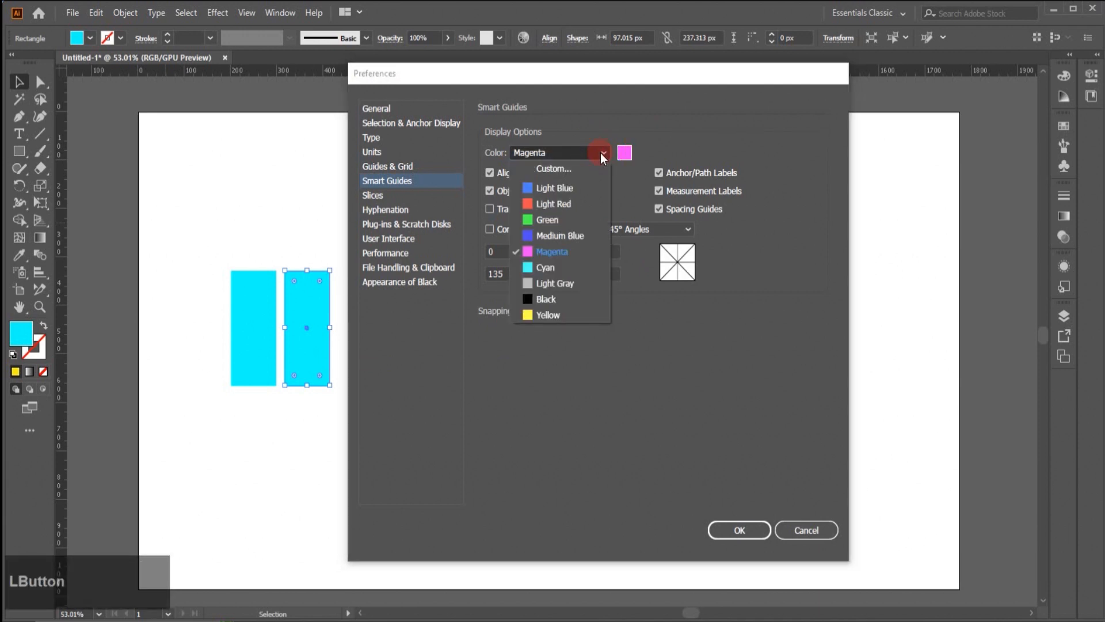
left_click(602, 152)
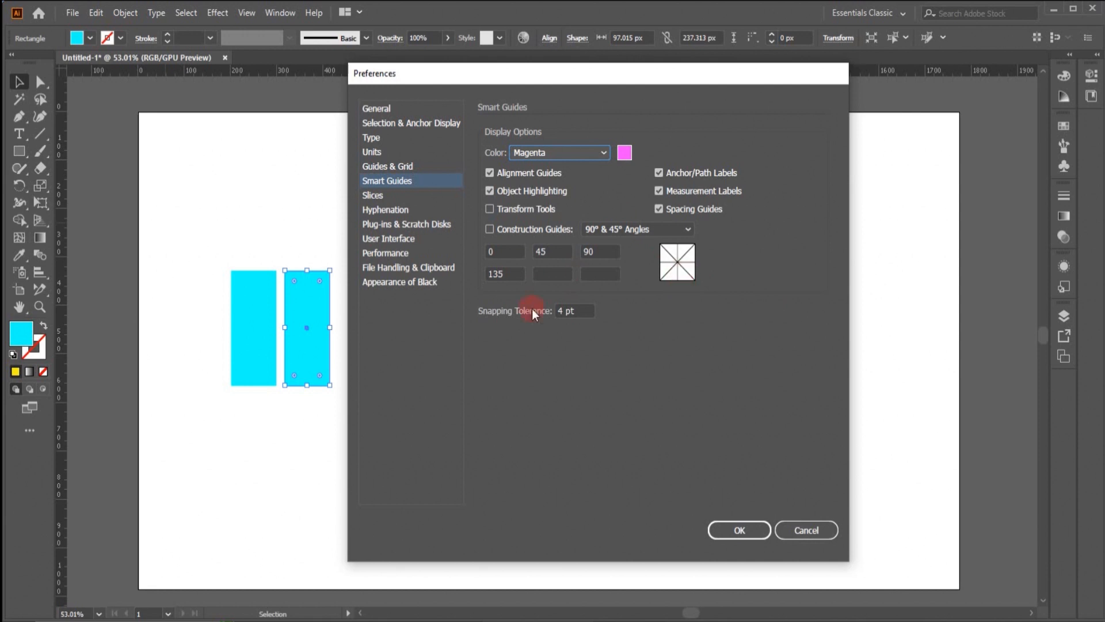
left_click(690, 231)
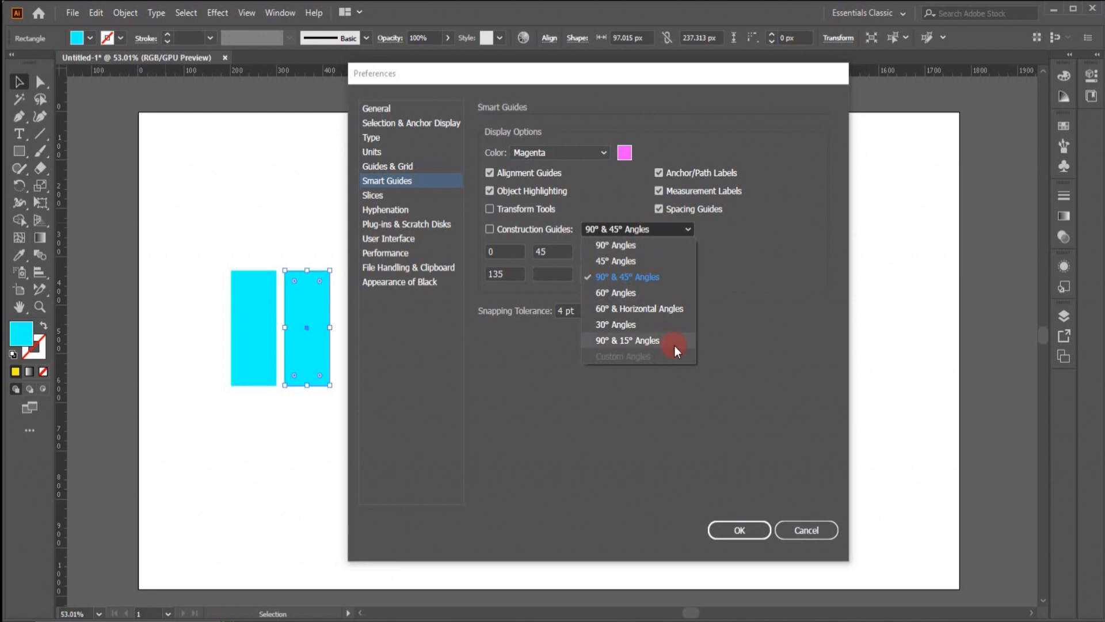
left_click(765, 322)
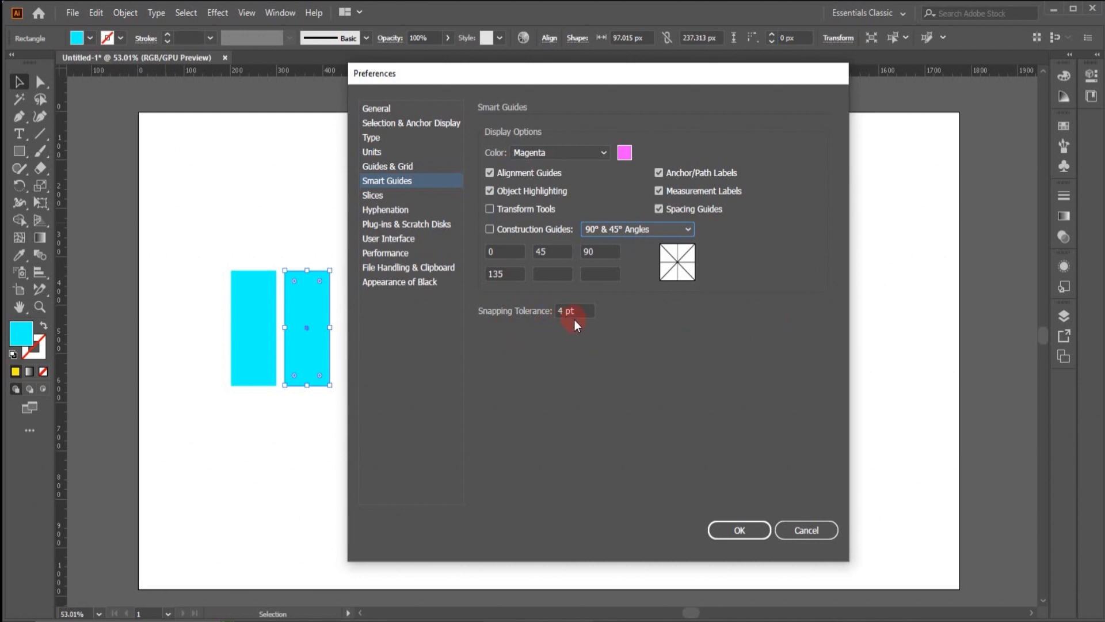
- Open the Slices preferences and view the line color choices
left_click(375, 198)
left_click(565, 226)
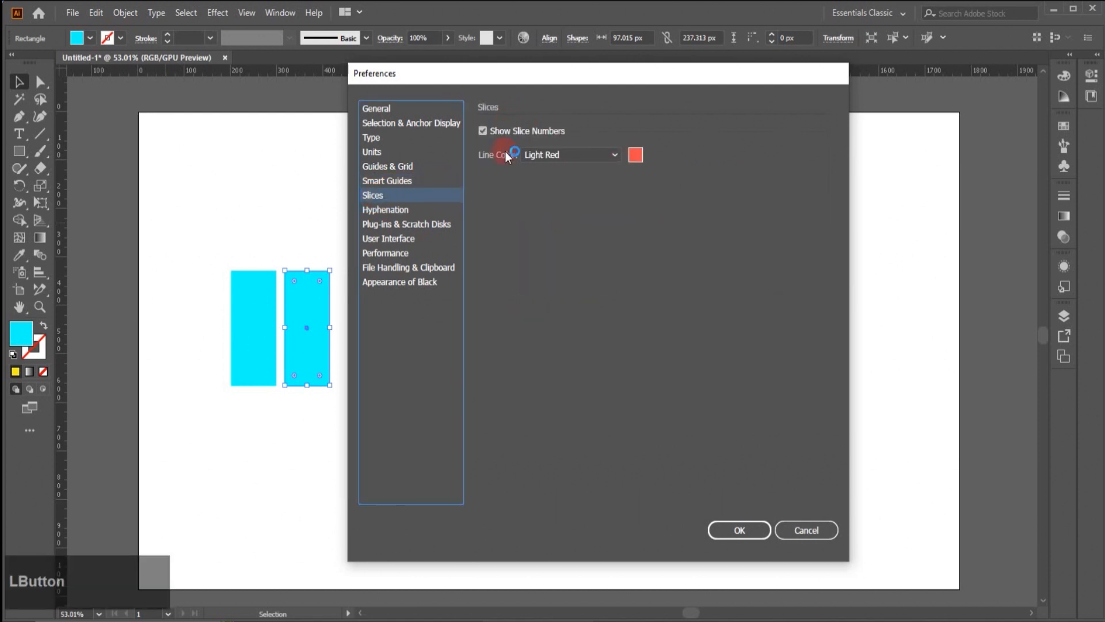
left_click(614, 156)
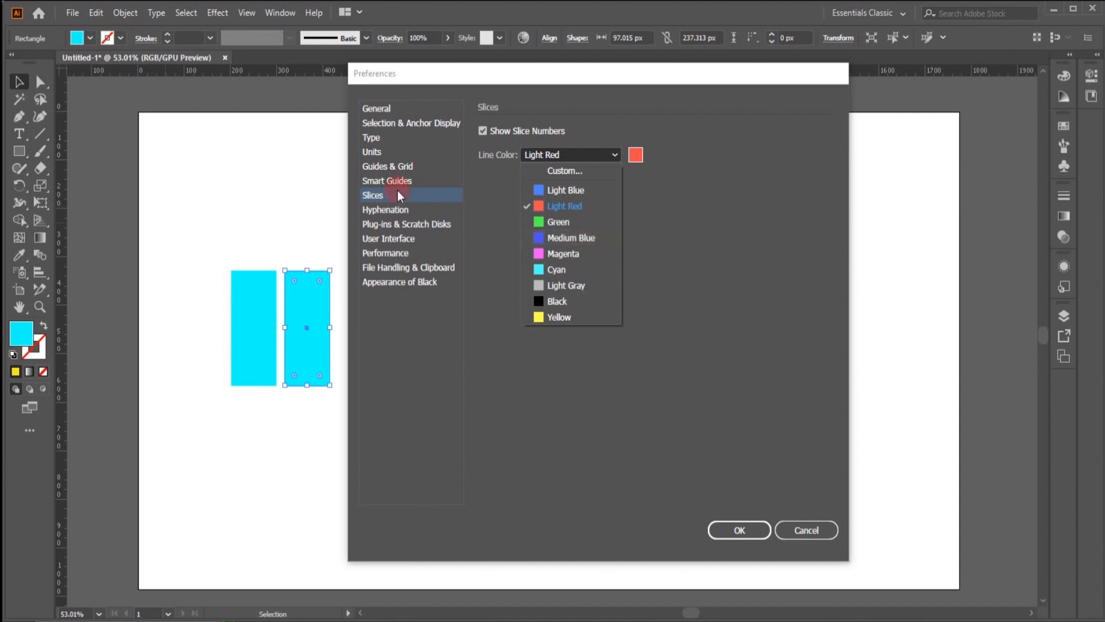
- Open the Hyphenation preferences and browse the languages available as the default
left_click(380, 211)
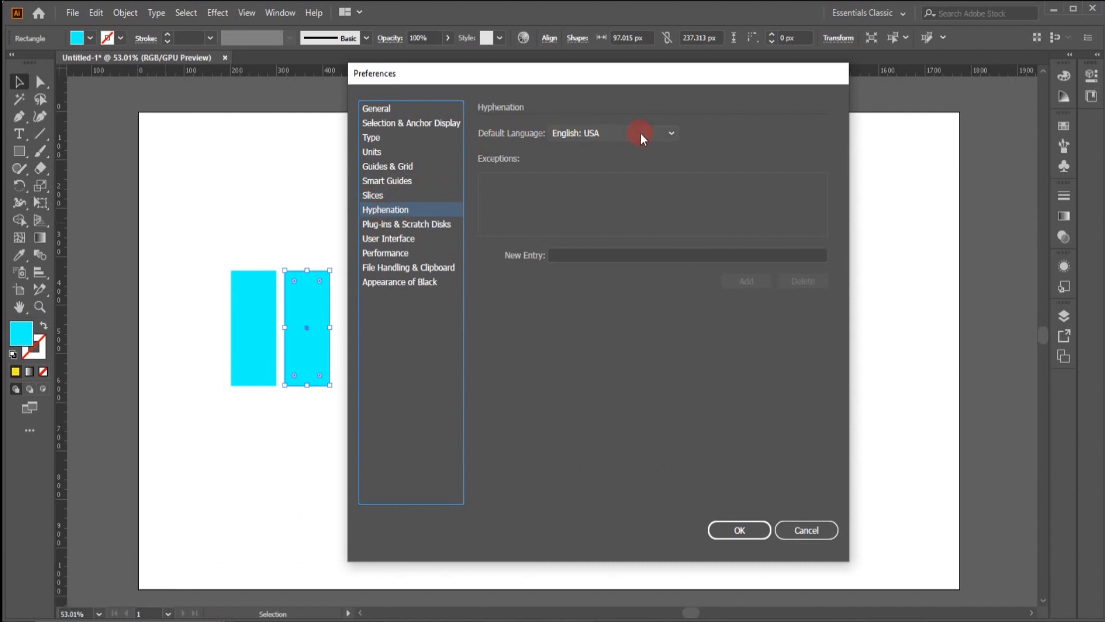
left_click(673, 134)
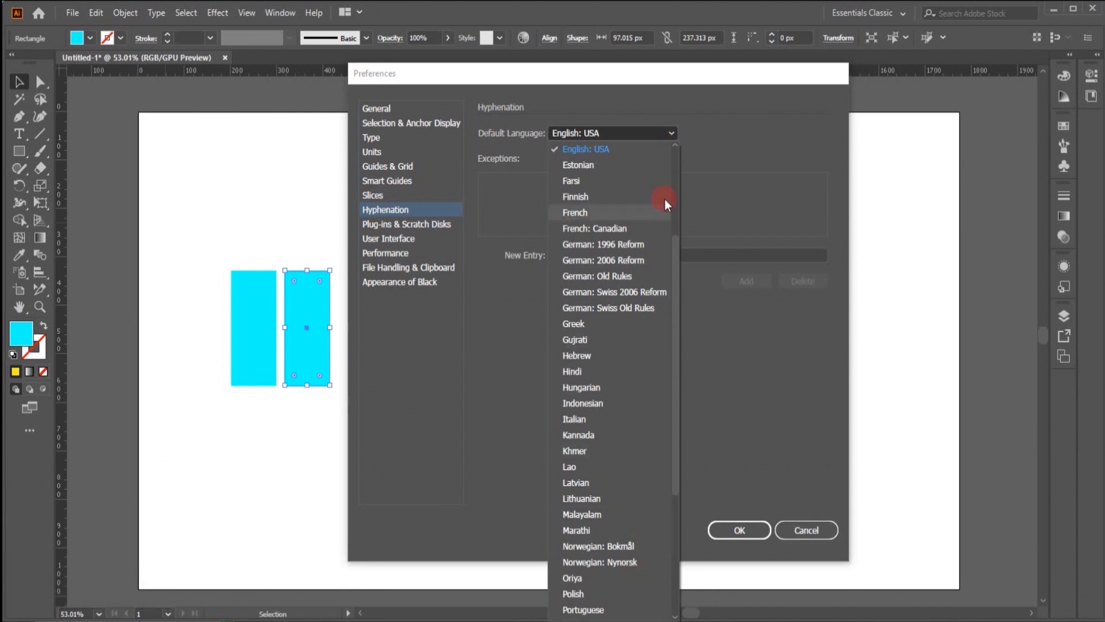
left_click_drag(674, 275, 674, 199)
left_click(736, 379)
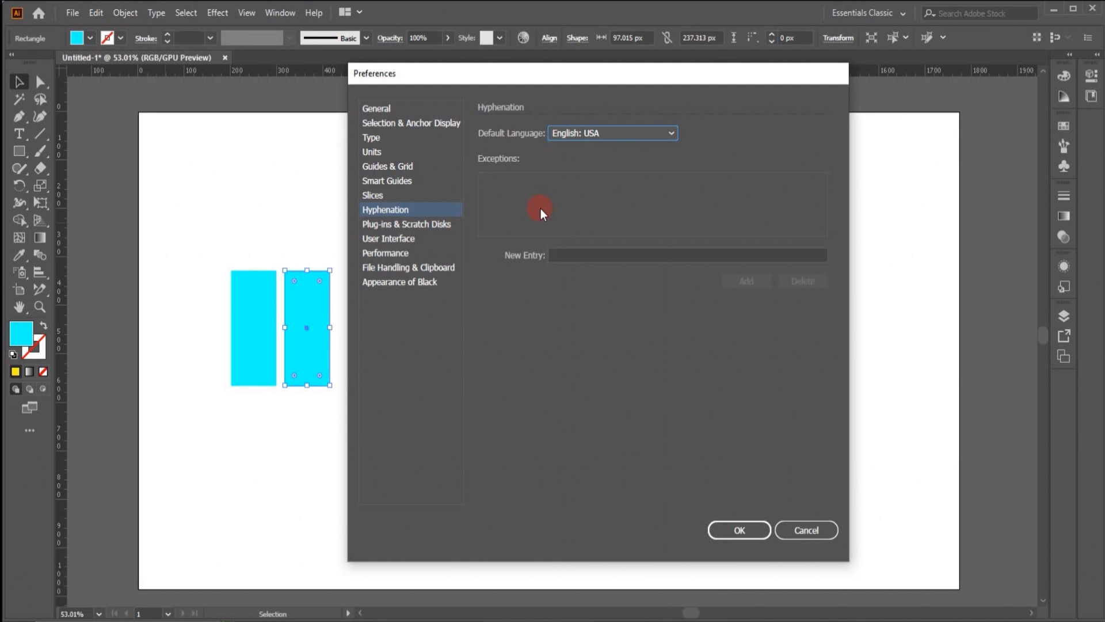
- Add "urdu" as a hyphenation exception and delete that entry again
left_click(560, 255)
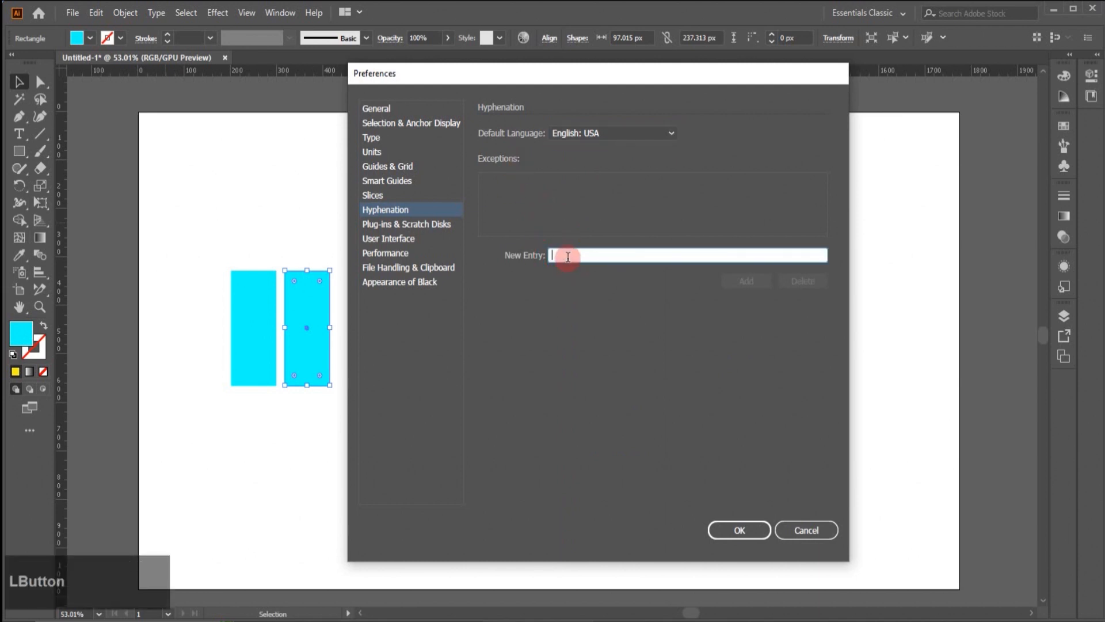
type("urdu")
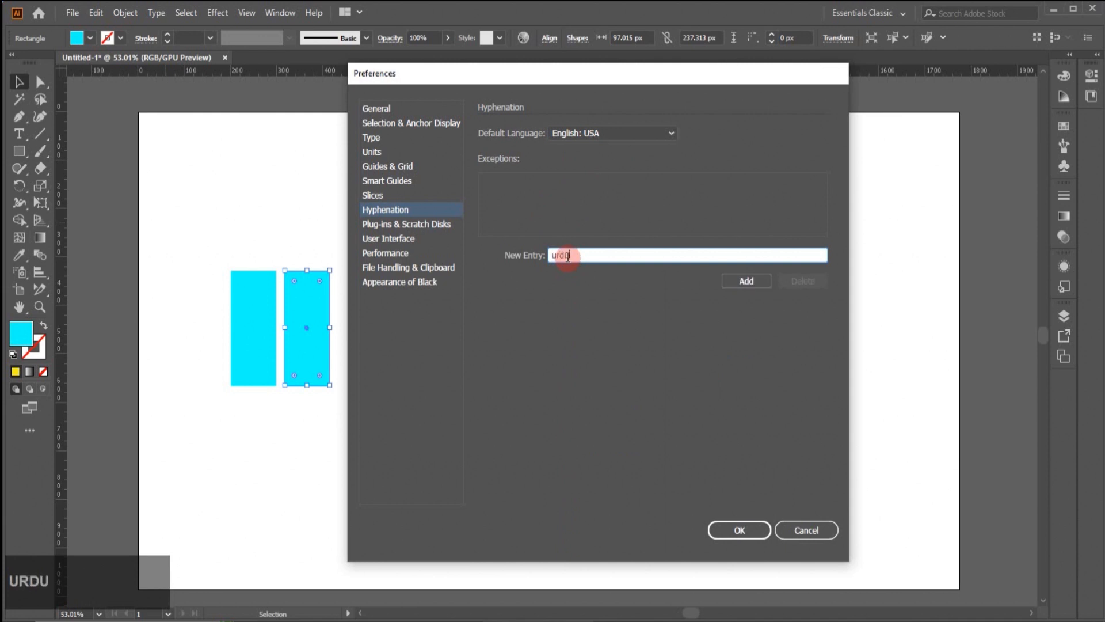
left_click(759, 284)
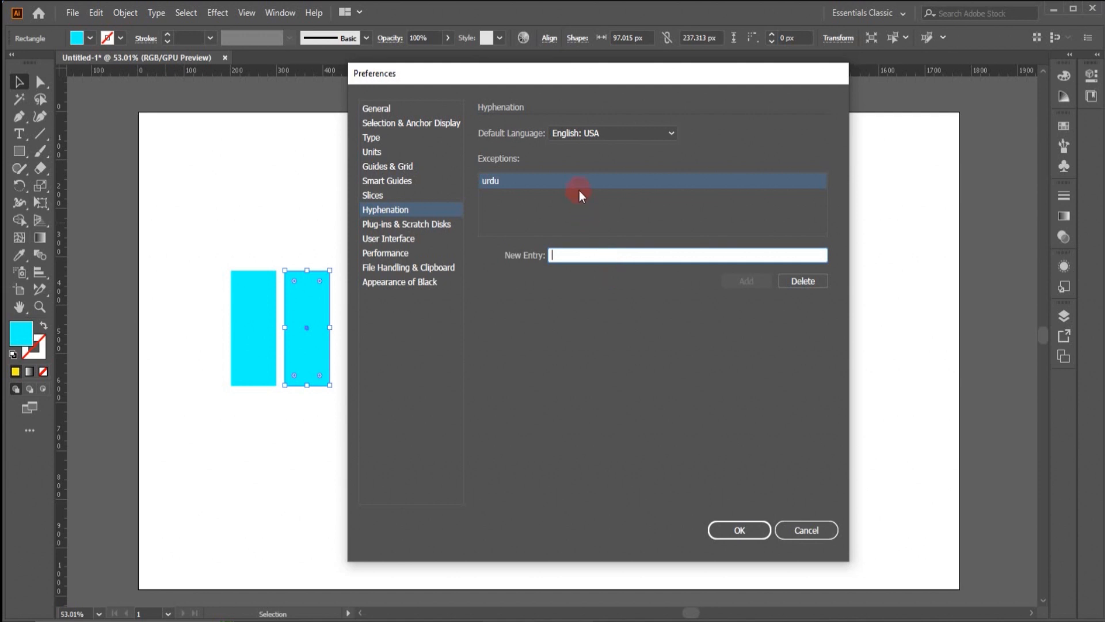
left_click(813, 280)
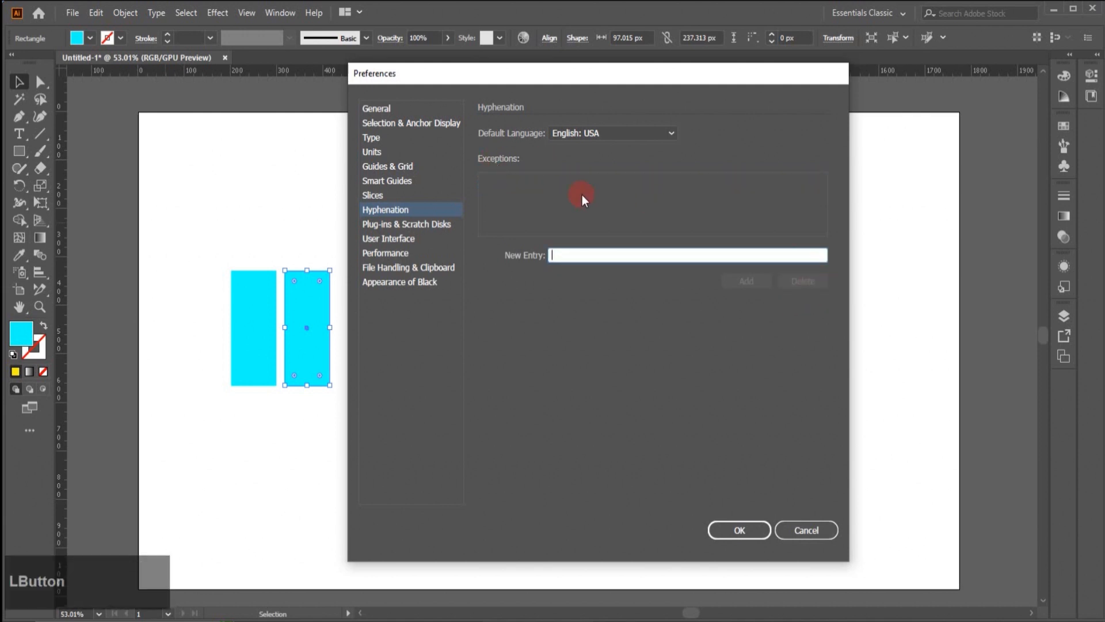
- Open the Plug-ins & Scratch Disks preferences and view the drives available for the primary and secondary scratch disks
left_click(424, 224)
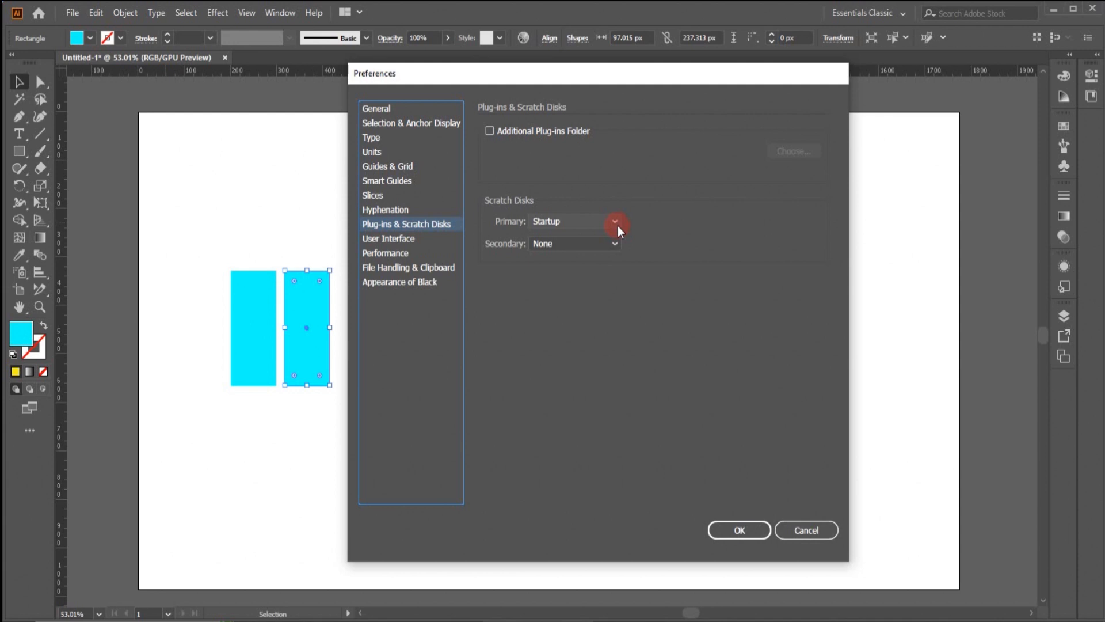
left_click(616, 222)
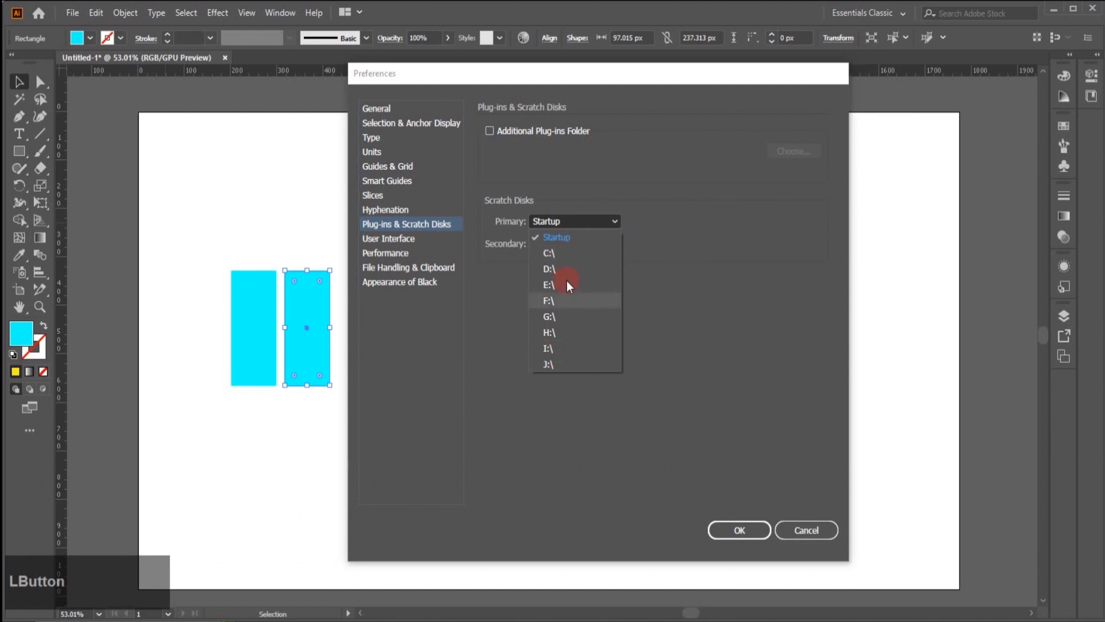
left_click(686, 315)
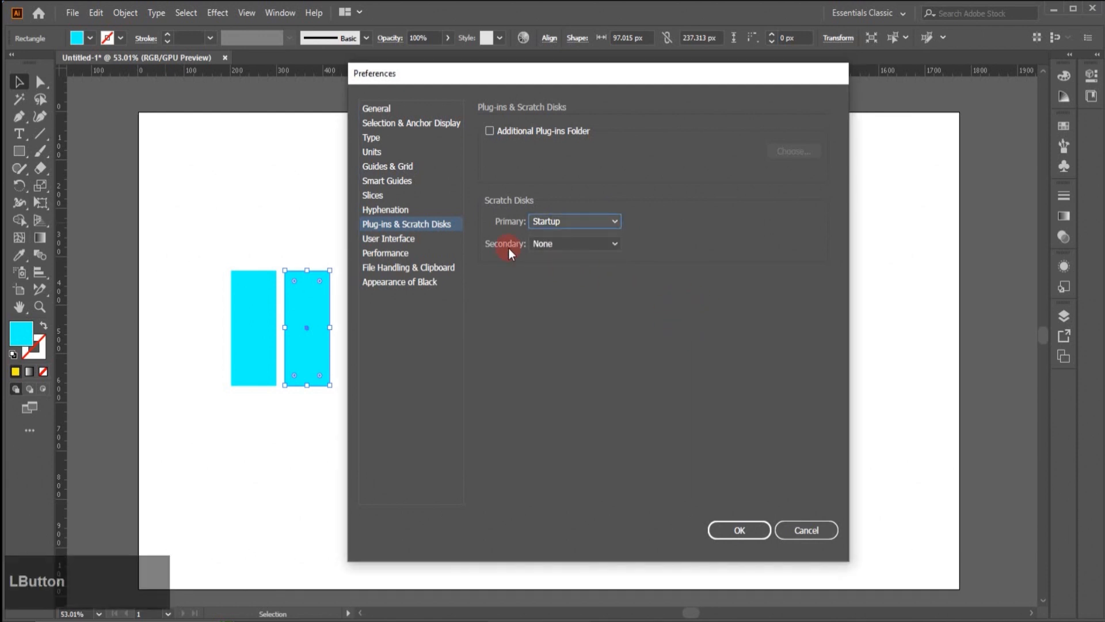
left_click(617, 243)
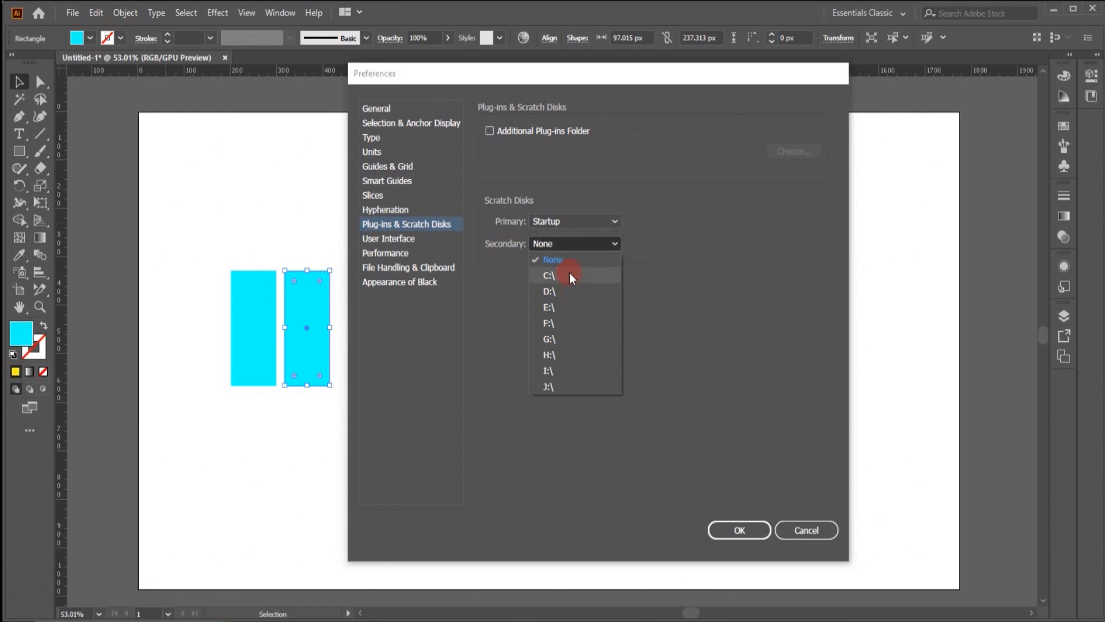
left_click(686, 329)
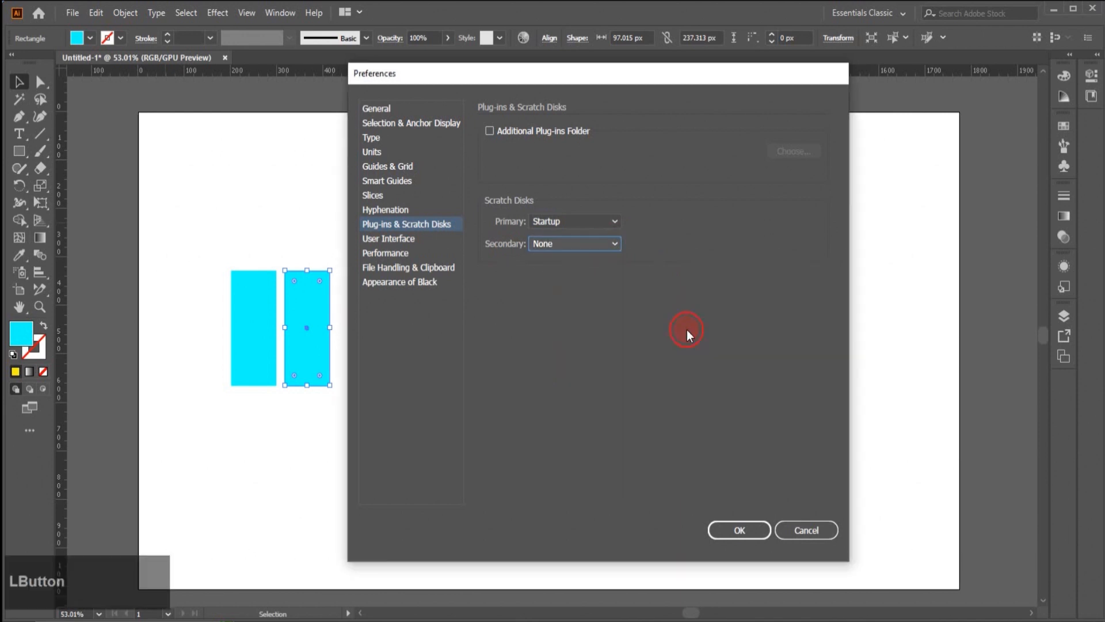
- In the User Interface preferences, preview the brightness levels and the White canvas color, restoring the second-darkest brightness and Match User Interface Brightness
left_click(397, 238)
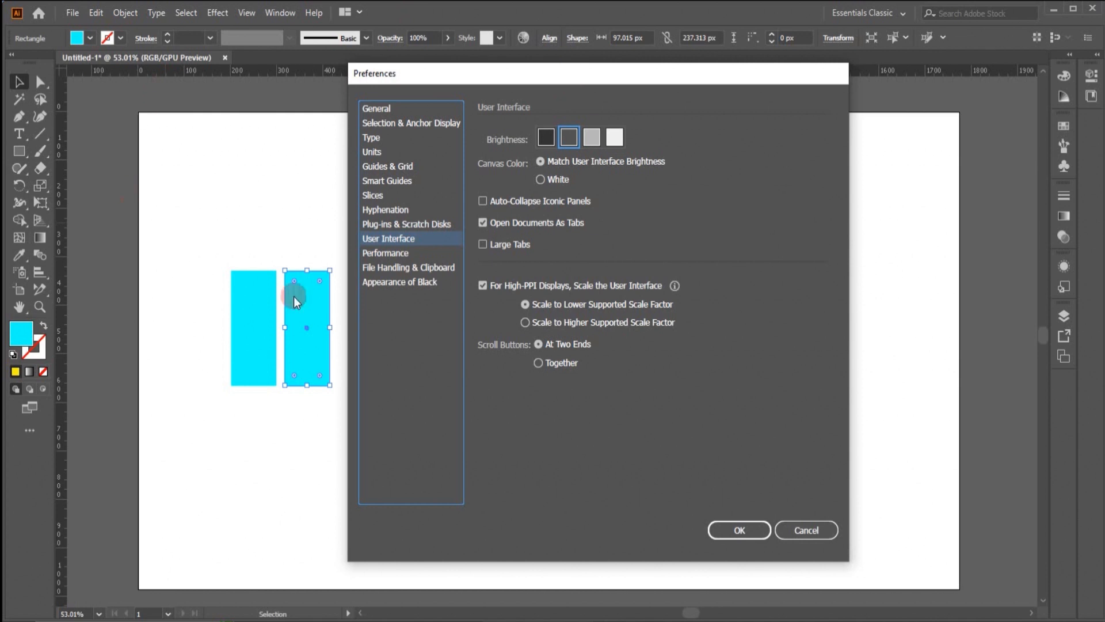
left_click(615, 136)
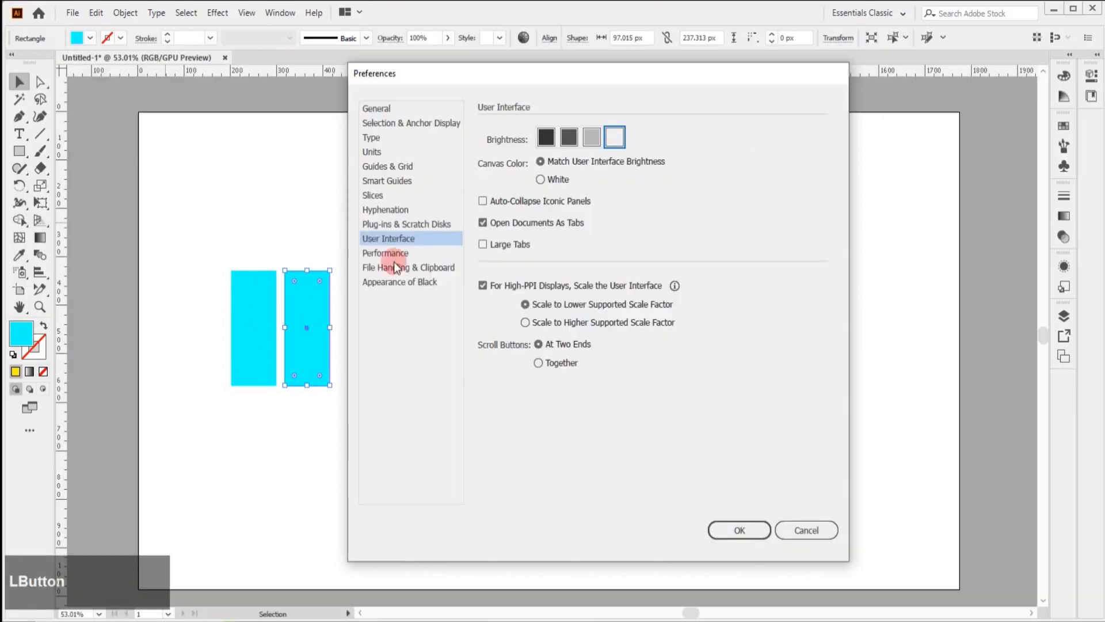
left_click(594, 139)
left_click(612, 139)
left_click(593, 140)
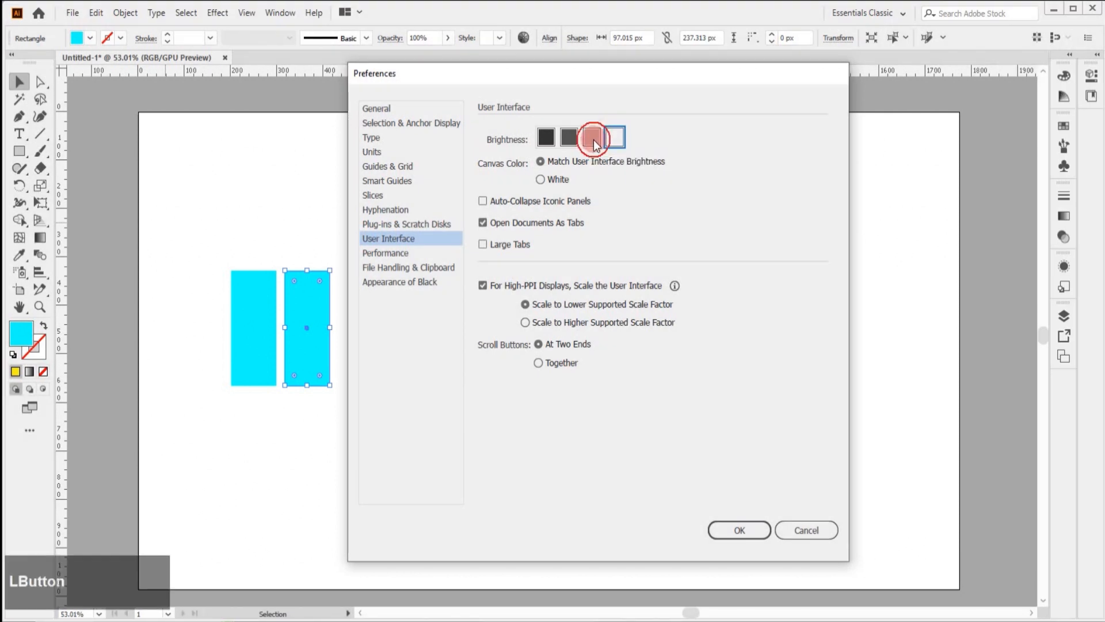
left_click(572, 141)
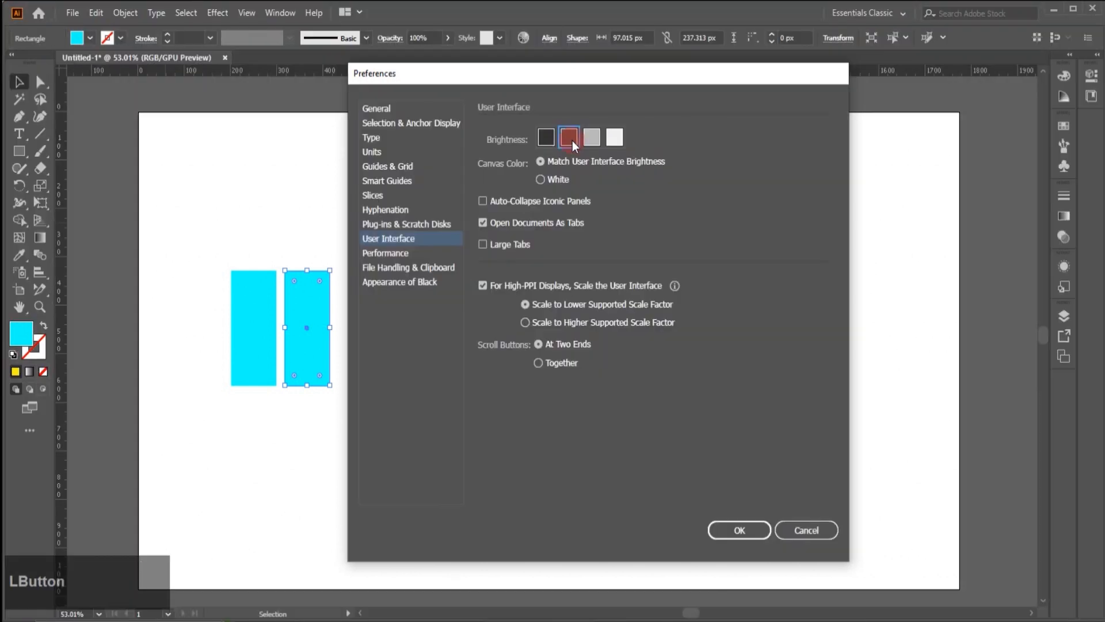
left_click(547, 138)
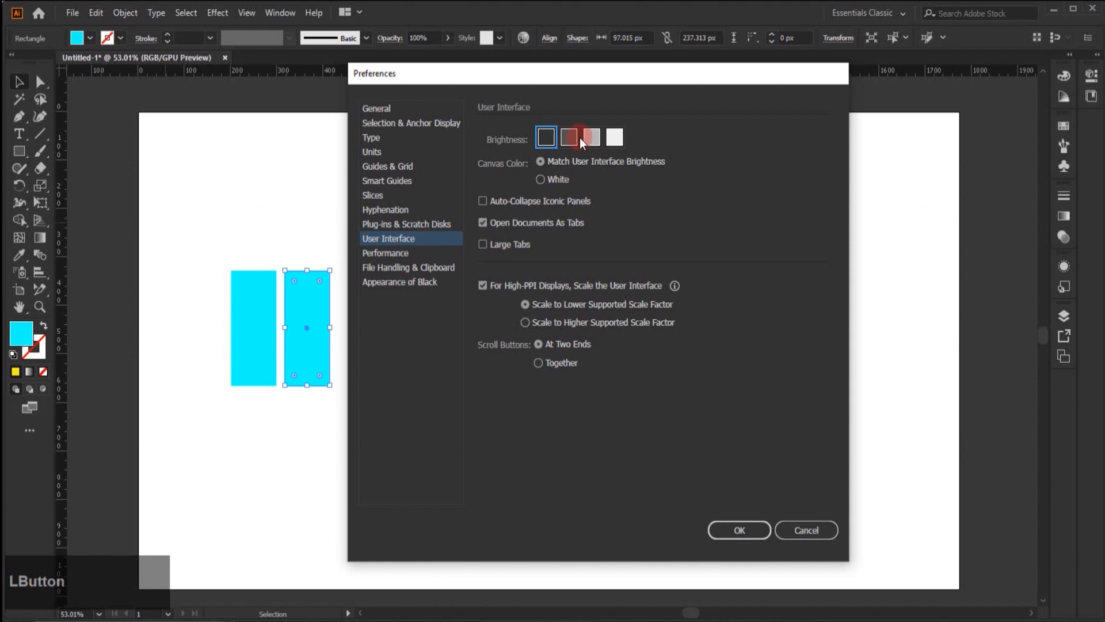
left_click(576, 138)
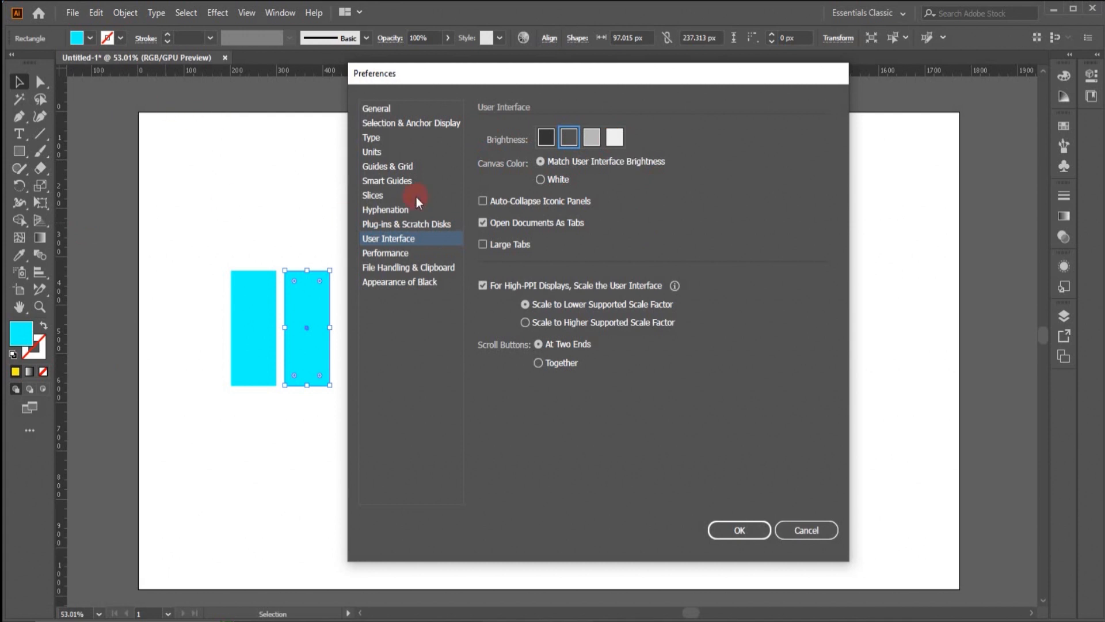
left_click(541, 179)
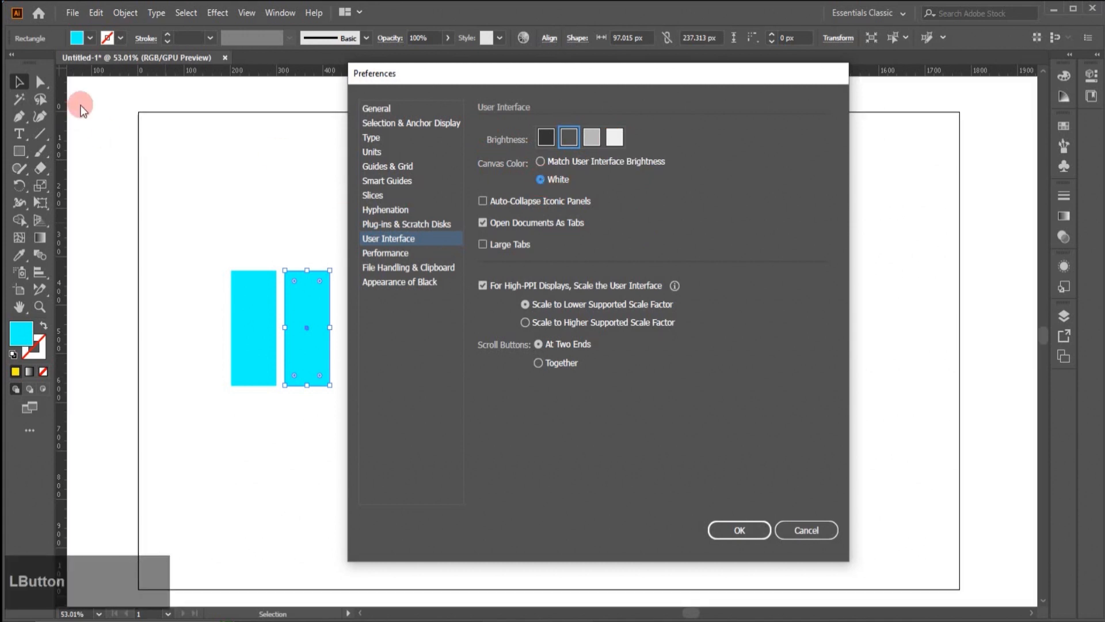
left_click(542, 162)
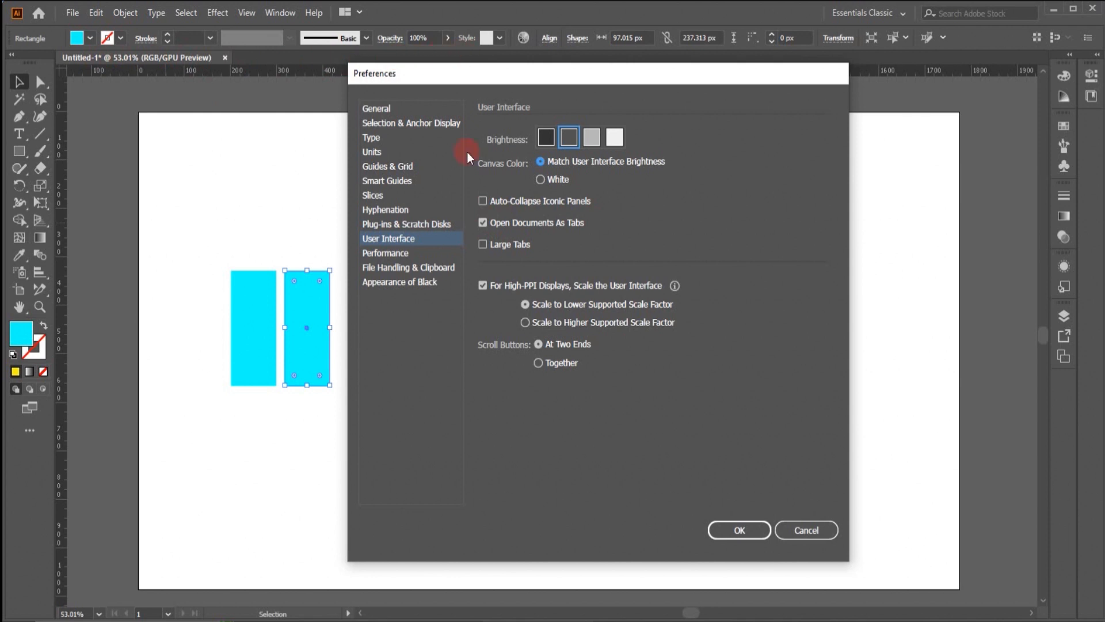
- Disable Open Documents As Tabs, enable Auto-Collapse Iconic Panels and apply the preferences
left_click(483, 223)
left_click(484, 202)
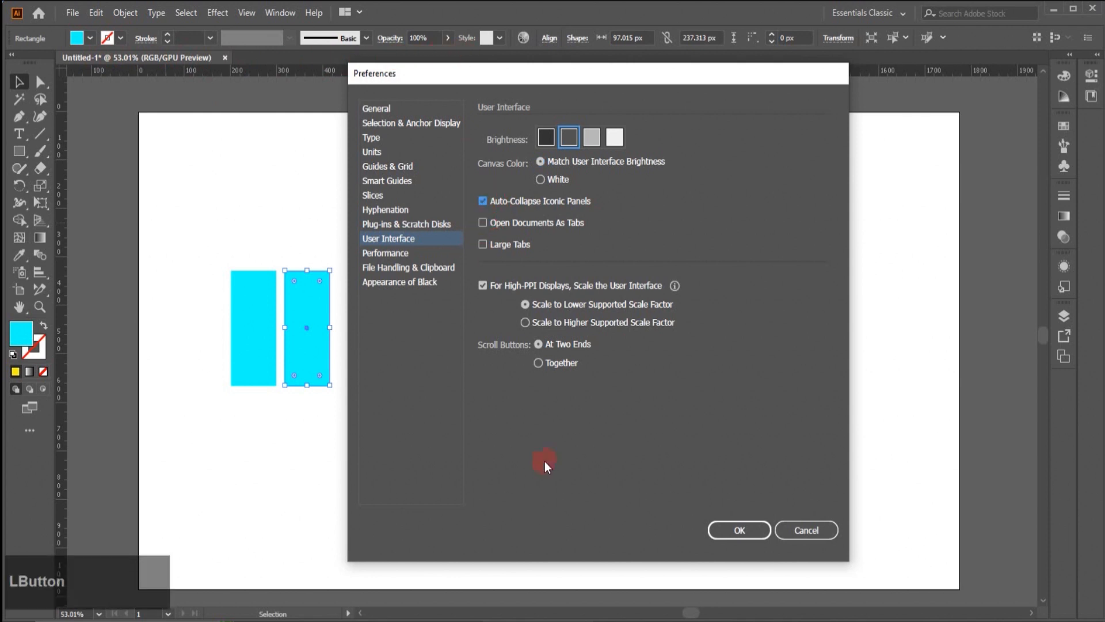
left_click(743, 529)
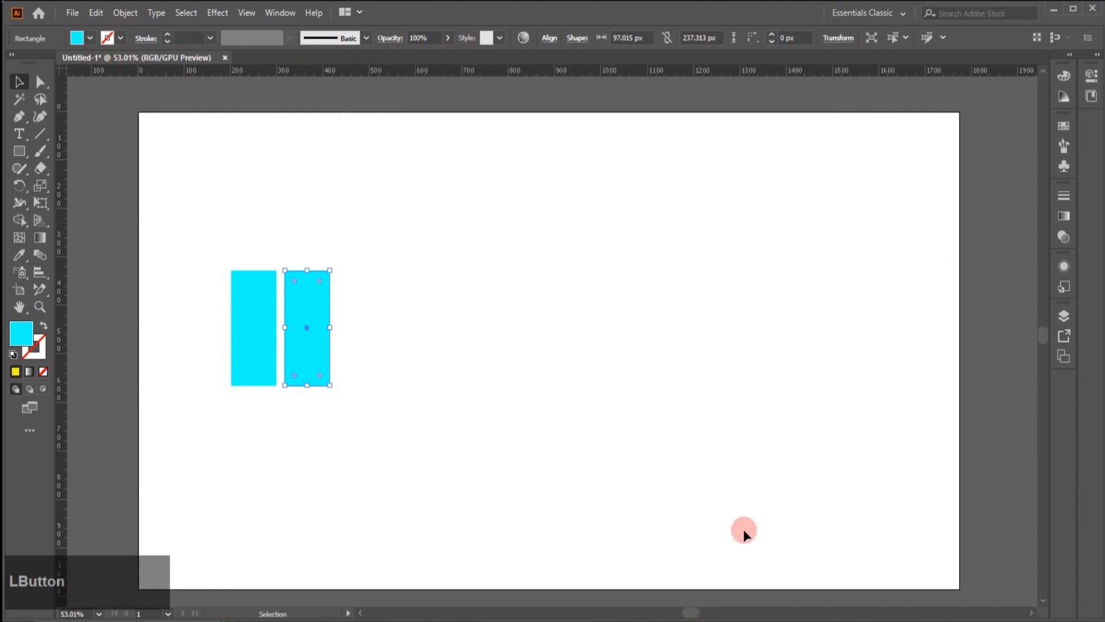
- Test the automatic panel collapsing by expanding the Swatches and Gradient panels and selecting an empty area of the artboard
left_click(1063, 126)
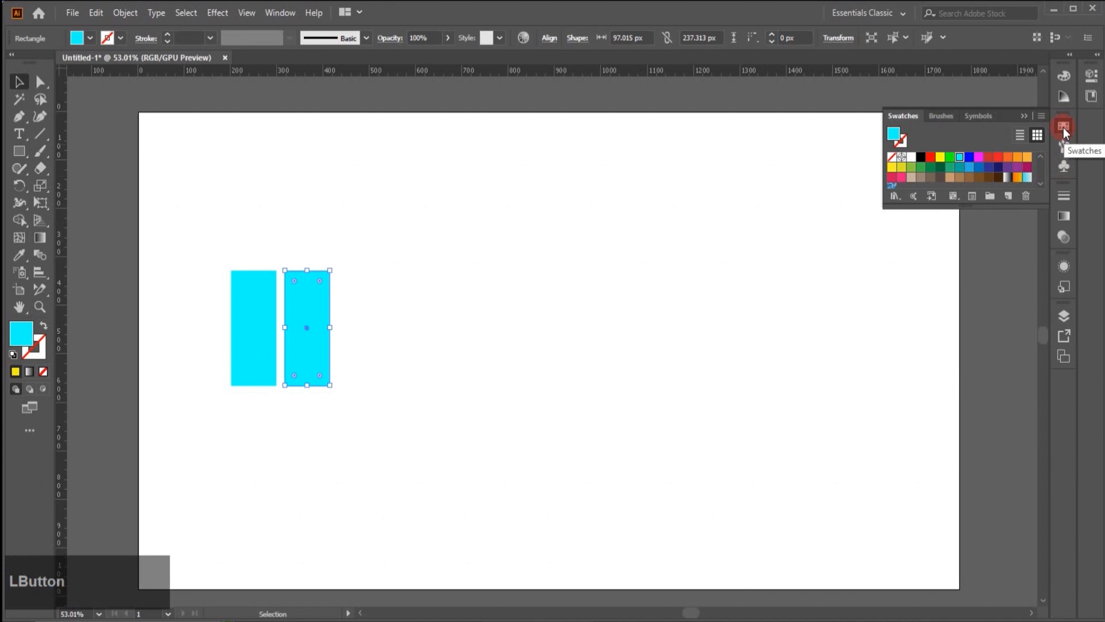
left_click(195, 181)
left_click(1061, 130)
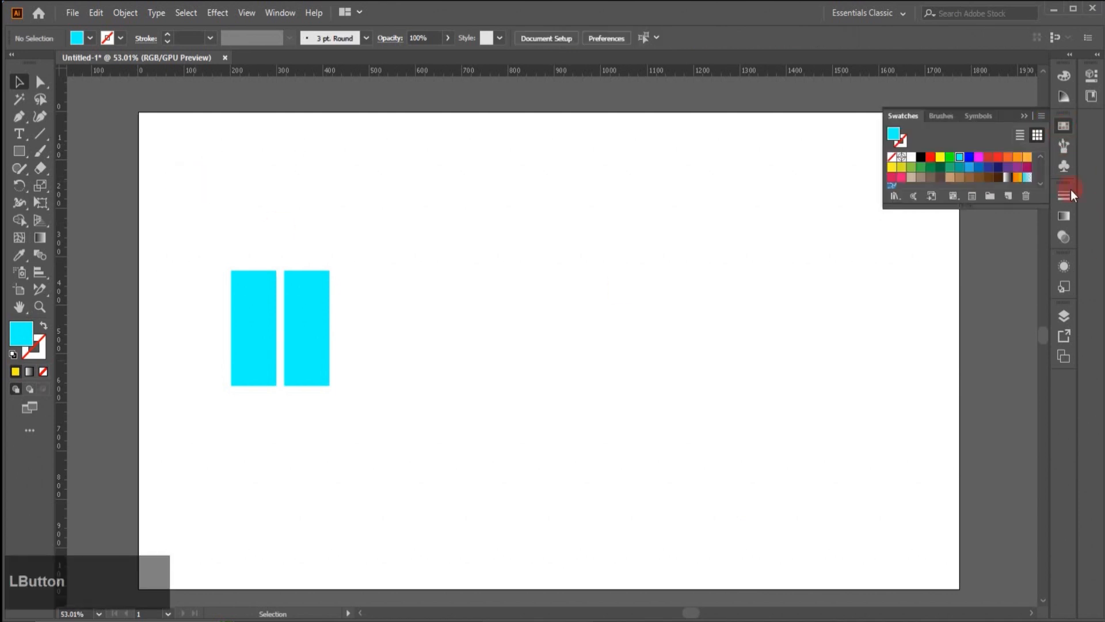
left_click(1067, 215)
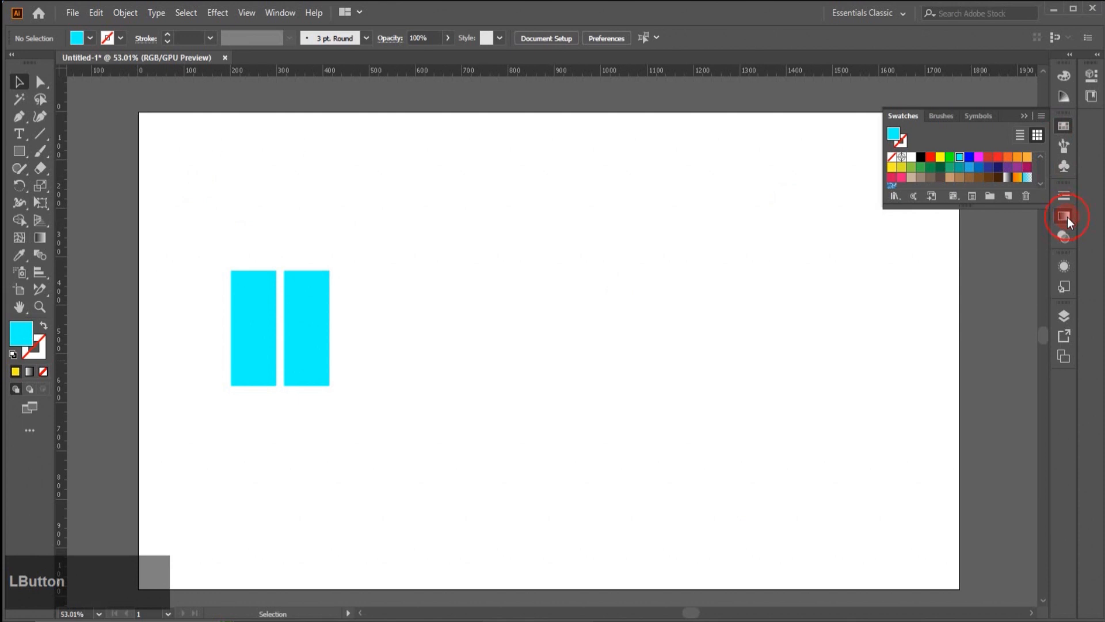
left_click(287, 237)
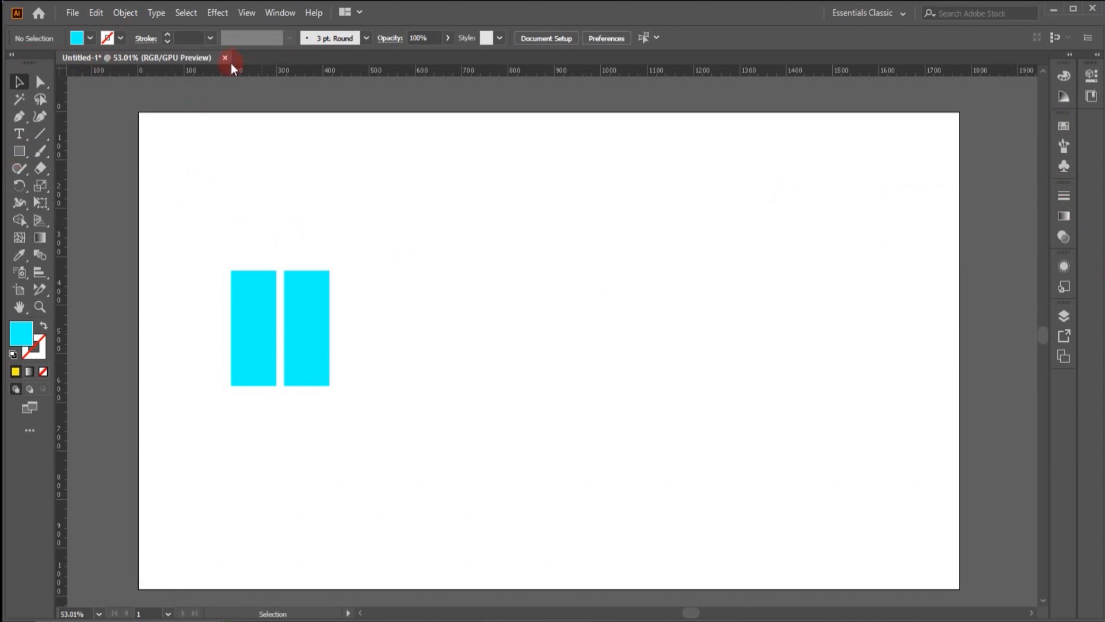
- Create a 612 x 792 pt Letter document, move its floating window around the workspace and close it
left_click(70, 14)
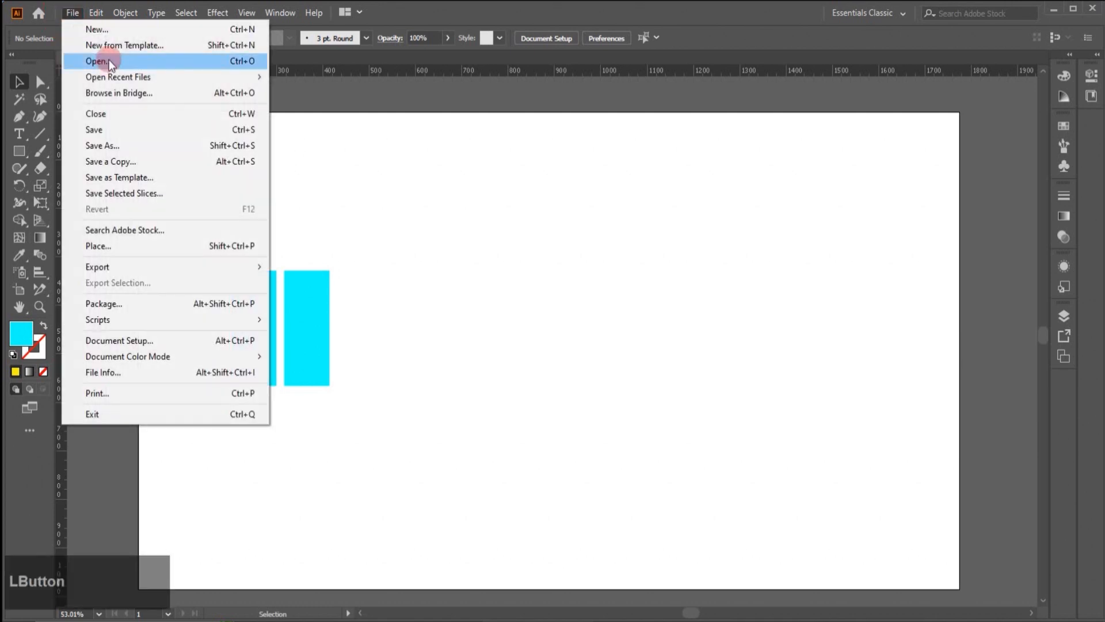
left_click(105, 31)
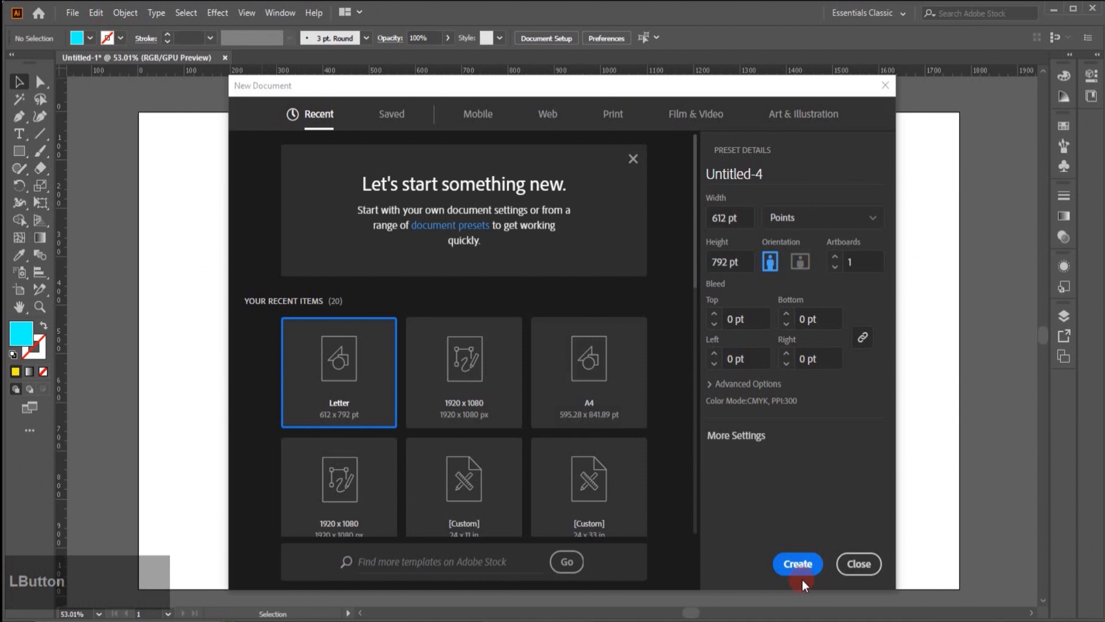
left_click(804, 570)
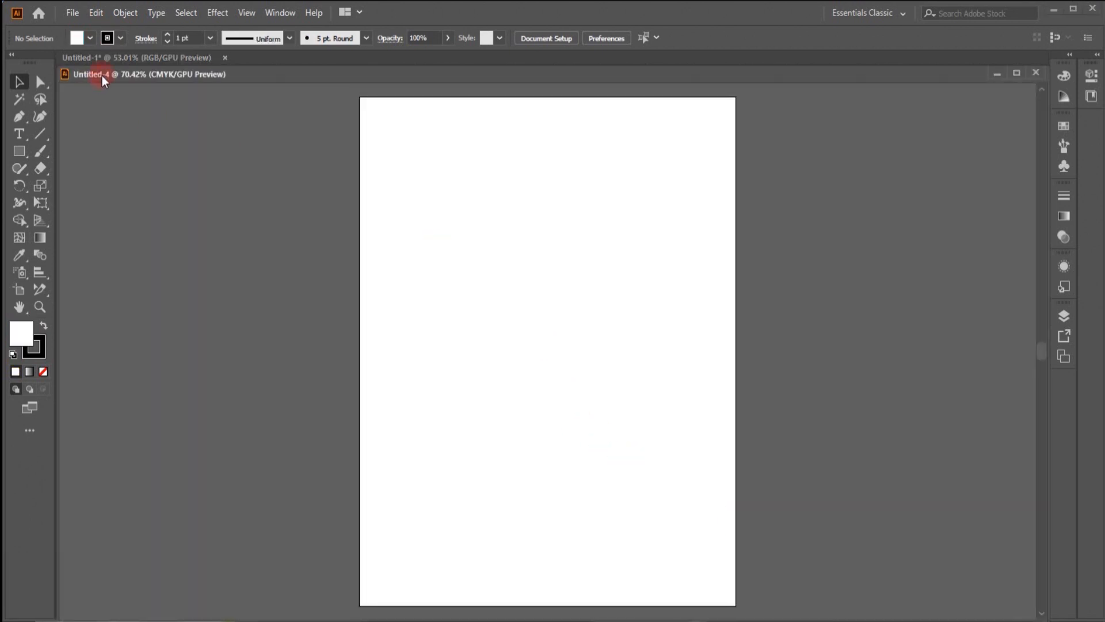
left_click_drag(247, 81, 385, 130)
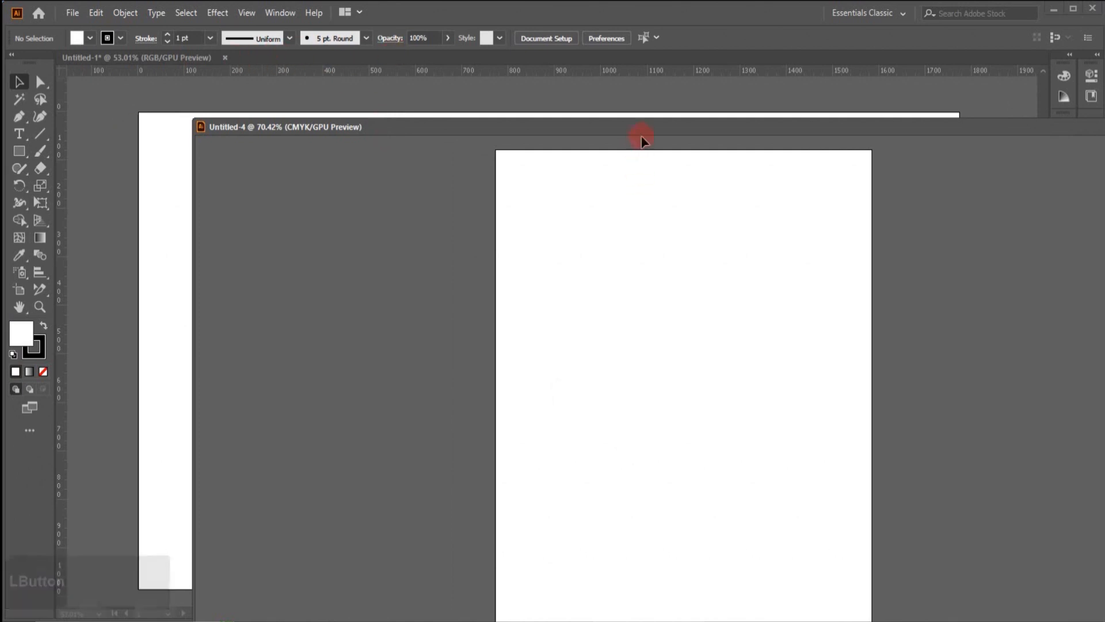
left_click_drag(641, 129, 480, 136)
left_click(1011, 131)
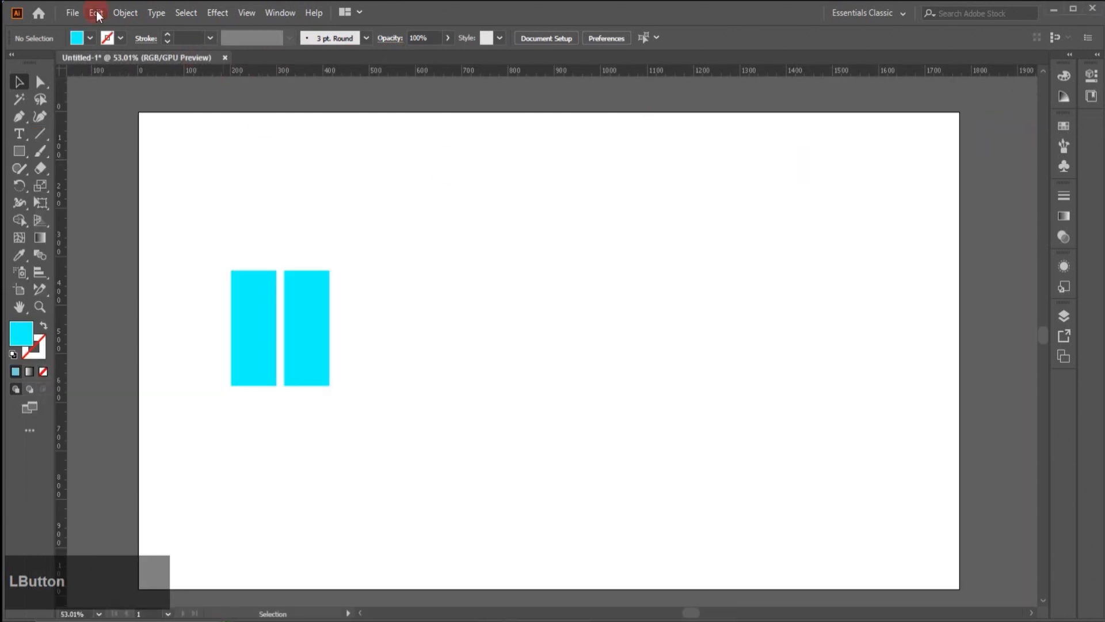
- Reopen the User Interface preferences, enable Open Documents As Tabs and disable Auto-Collapse Iconic Panels
left_click(95, 12)
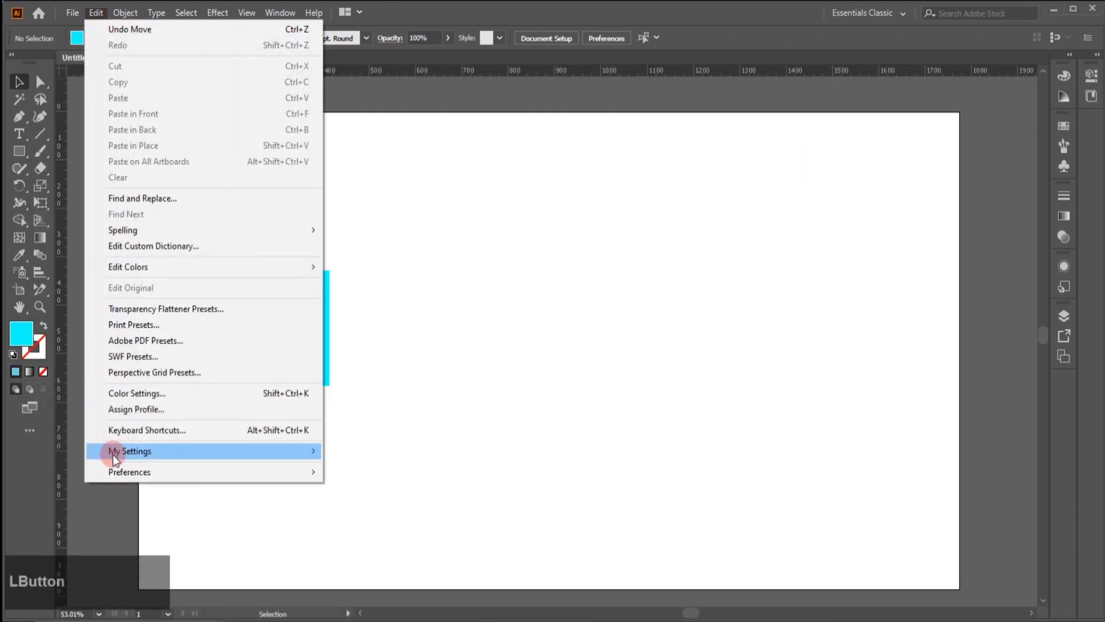
mouse_move(124, 473)
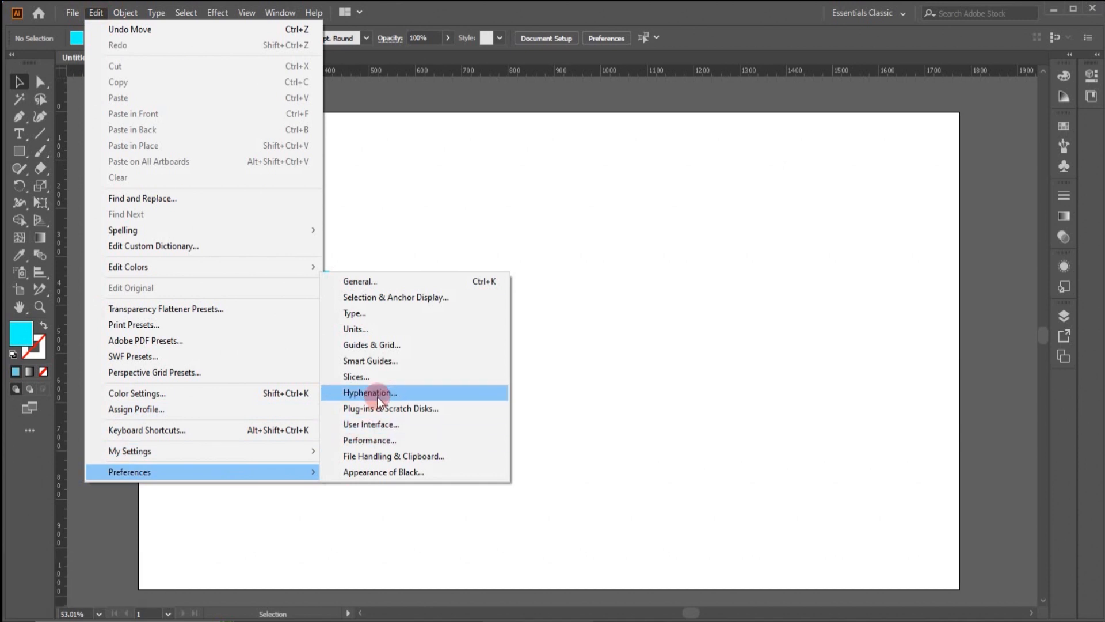
left_click(381, 427)
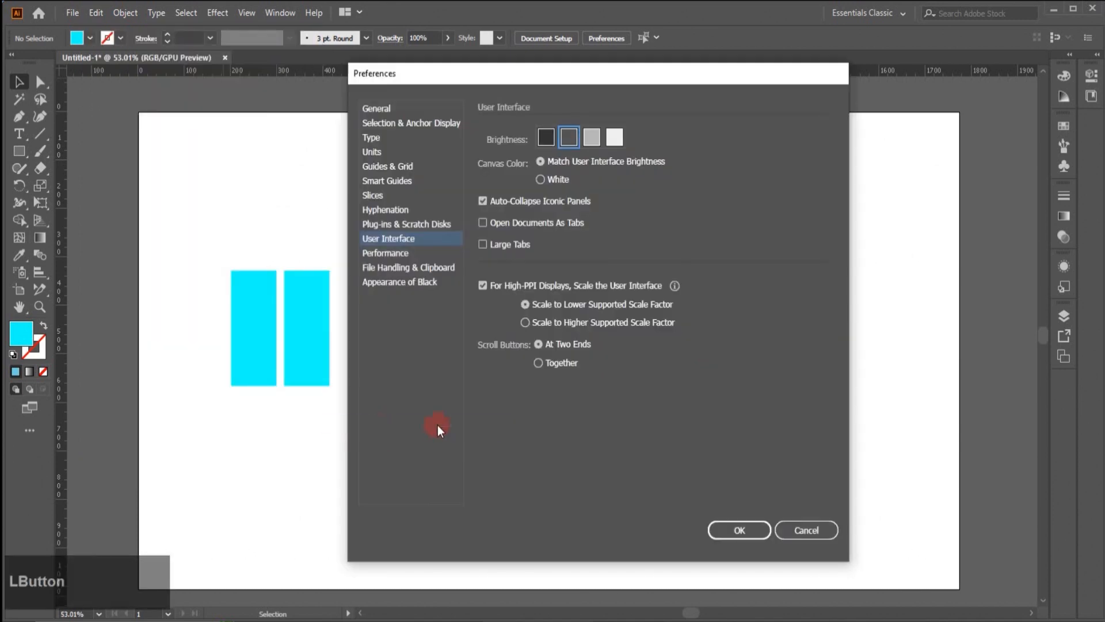
left_click(484, 223)
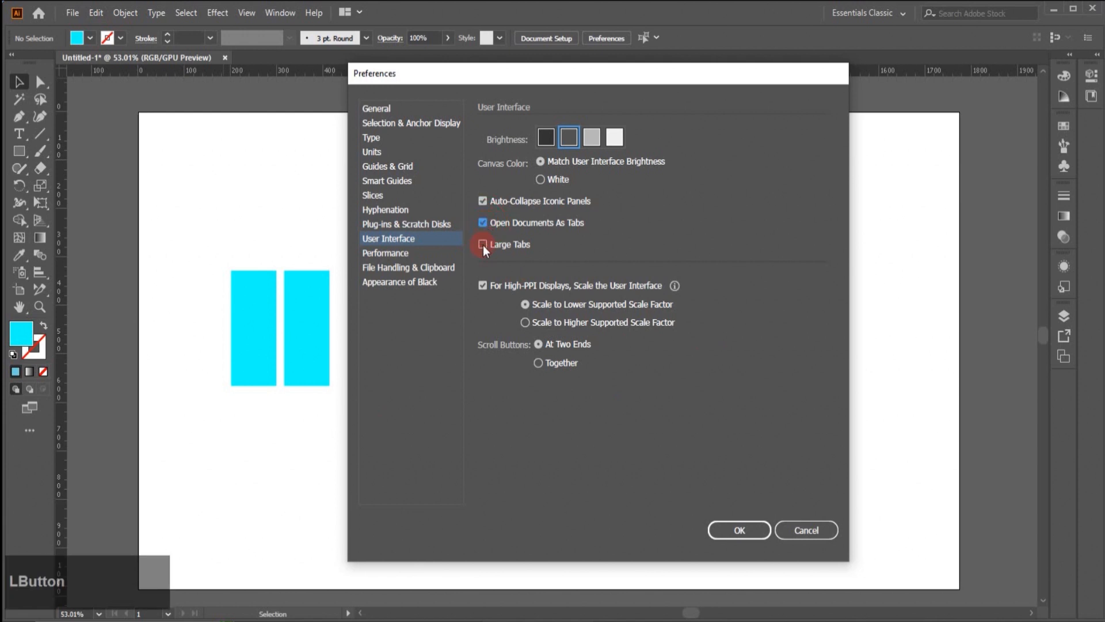
left_click(483, 201)
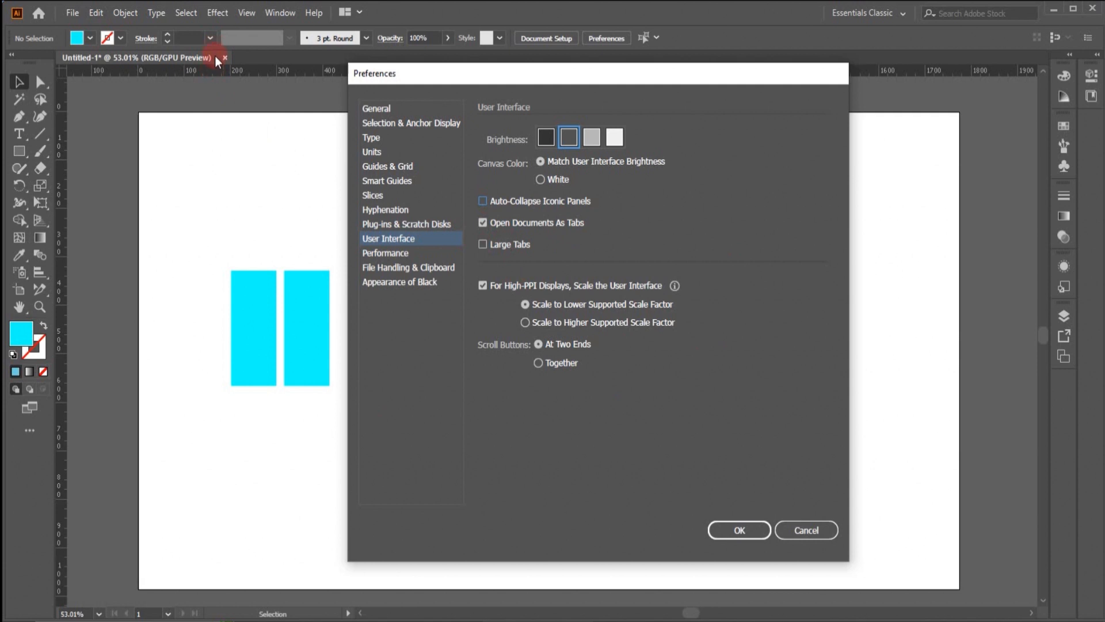
- Preview the Large Tabs option on the document tab and disable it again
left_click(483, 245)
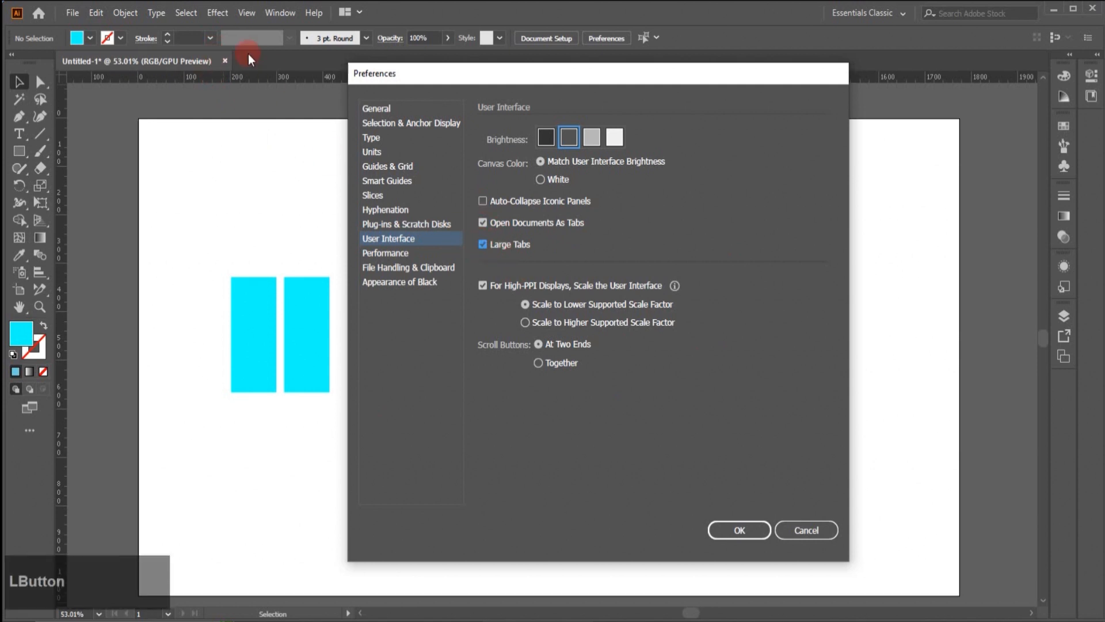
left_click(482, 242)
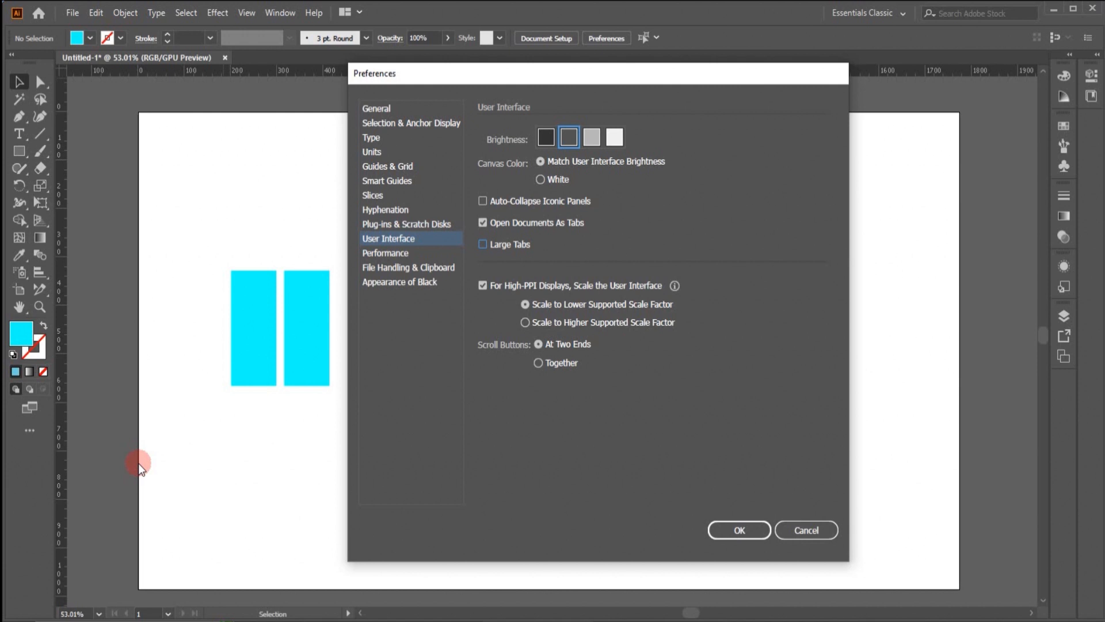
- Show the Performance preferences and examine the available Undo Counts values
left_click(380, 255)
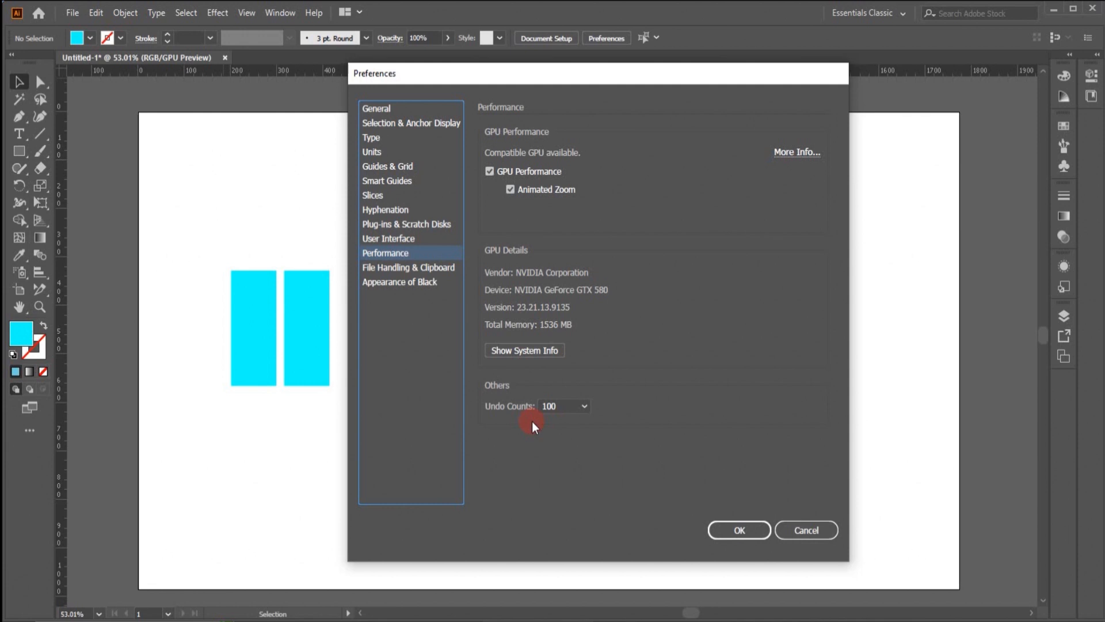
left_click(559, 406)
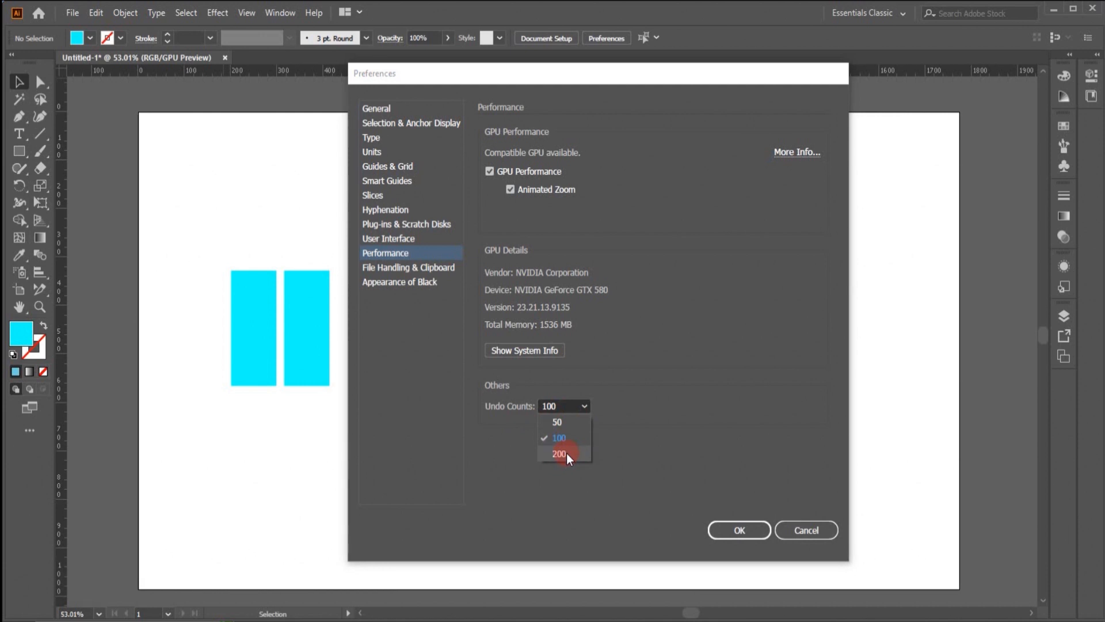
- In the File Handling & Clipboard preferences, examine the recovery data save intervals and the recovery folder chooser
left_click(401, 267)
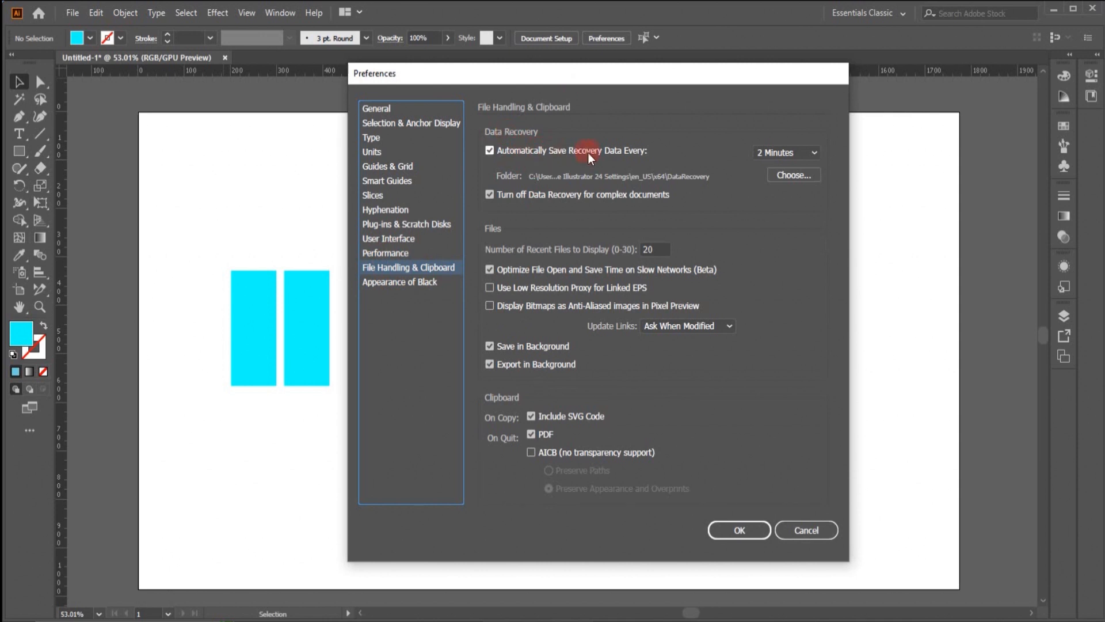
left_click(815, 153)
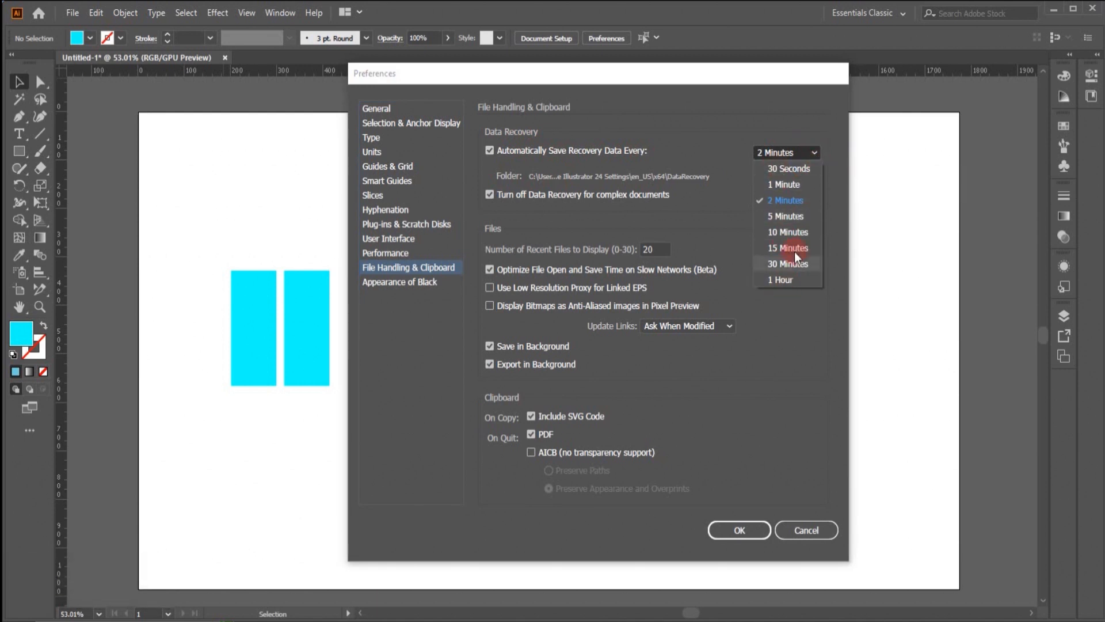
left_click(860, 223)
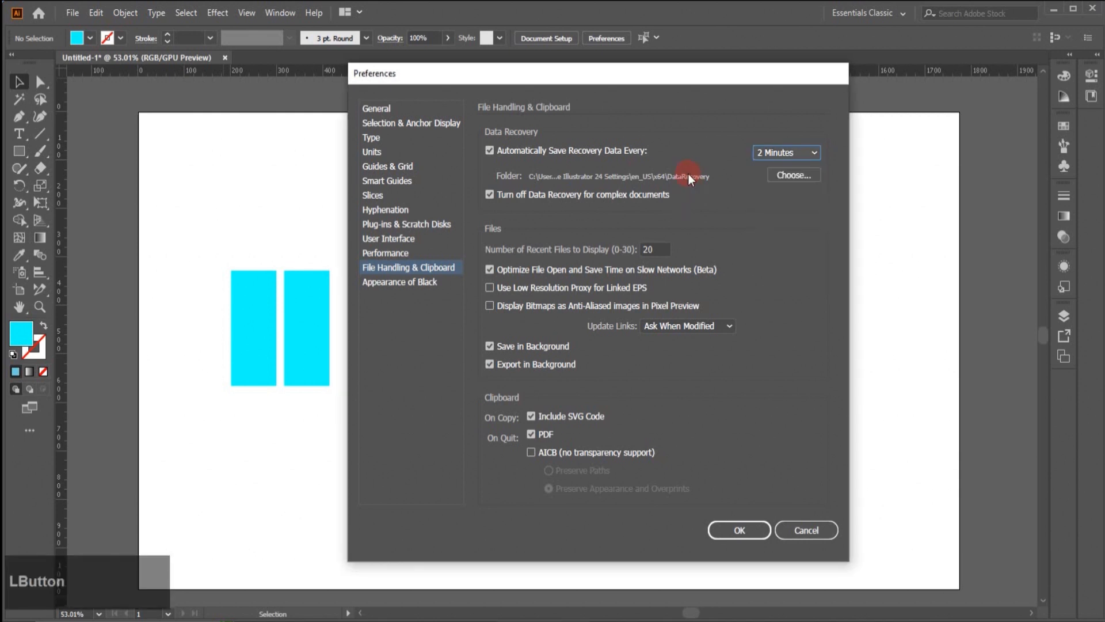
left_click(781, 177)
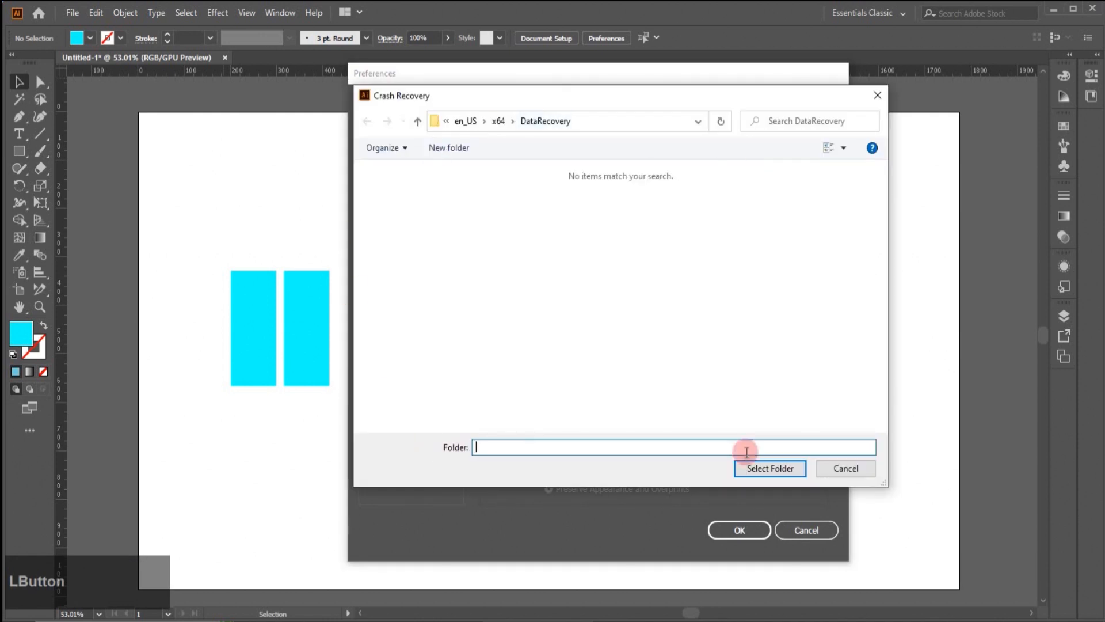
left_click(877, 95)
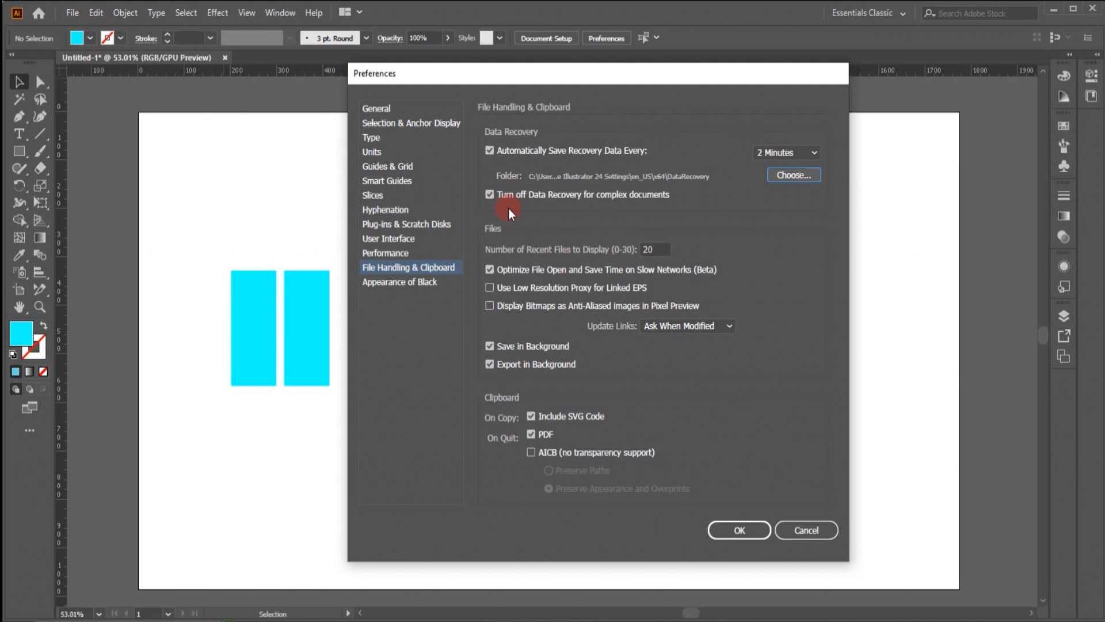
- Examine the Number of Recent Files to Display setting and the Update Links choices
left_click(655, 248)
left_click(728, 326)
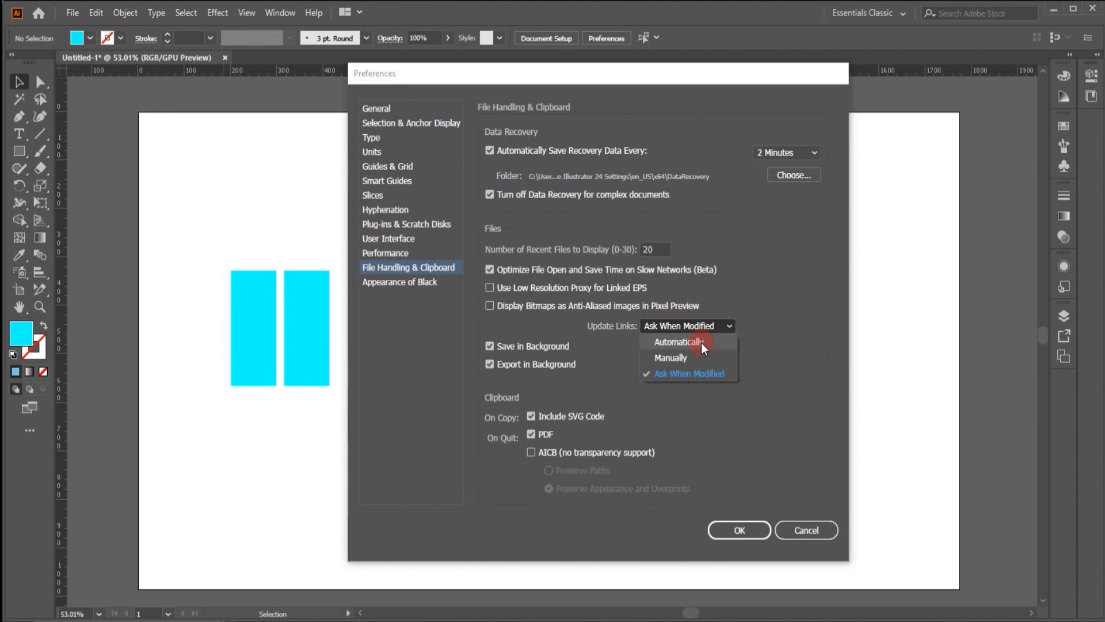
left_click(494, 347)
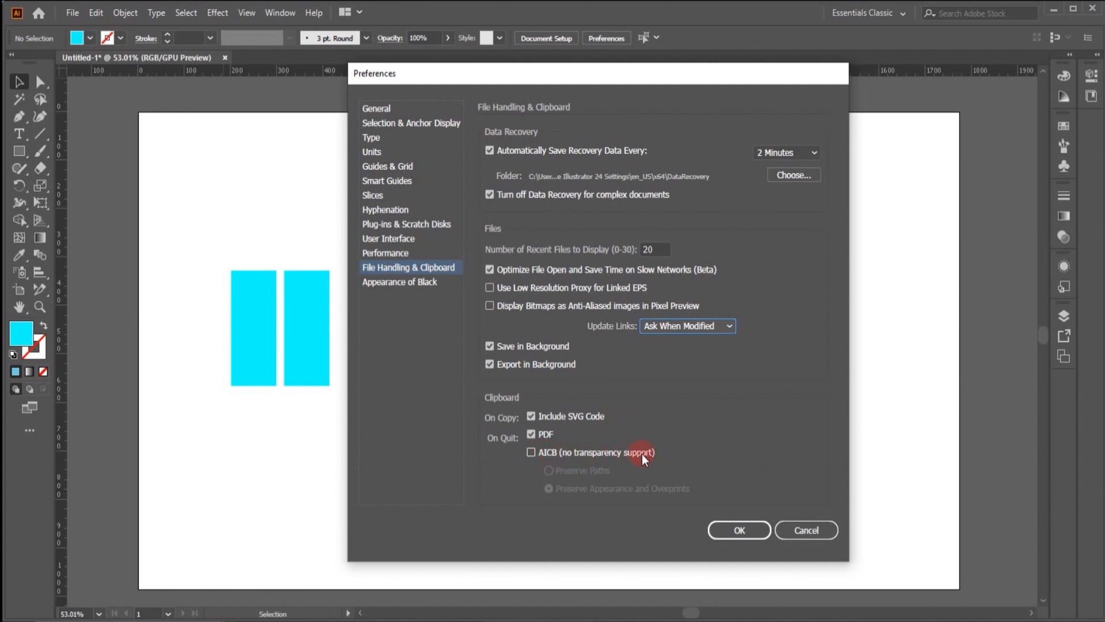
- Preview the AICB (no transparency support) clipboard option and disable it again
left_click(530, 452)
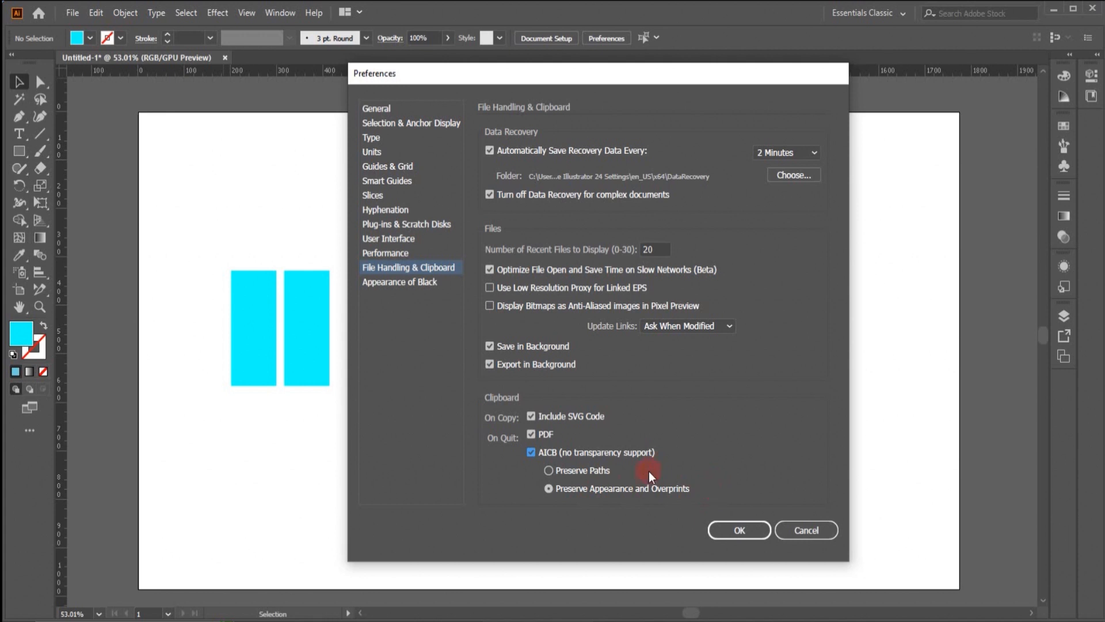
left_click(531, 451)
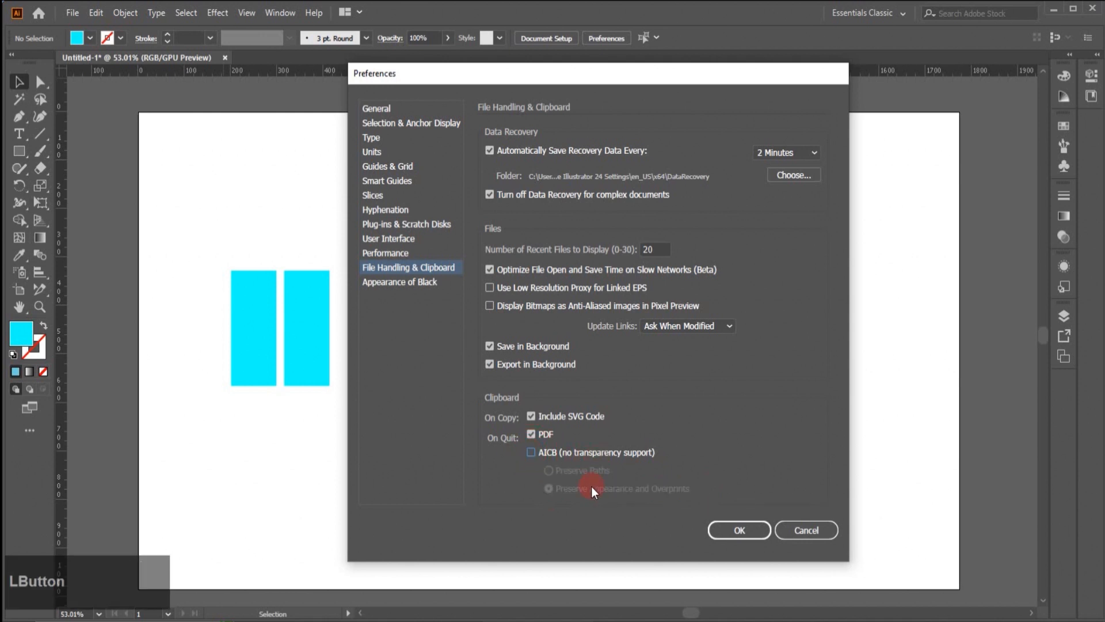
- Review the On Screen and Printing / Exporting choices in the Appearance of Black preferences and apply the preferences
left_click(425, 283)
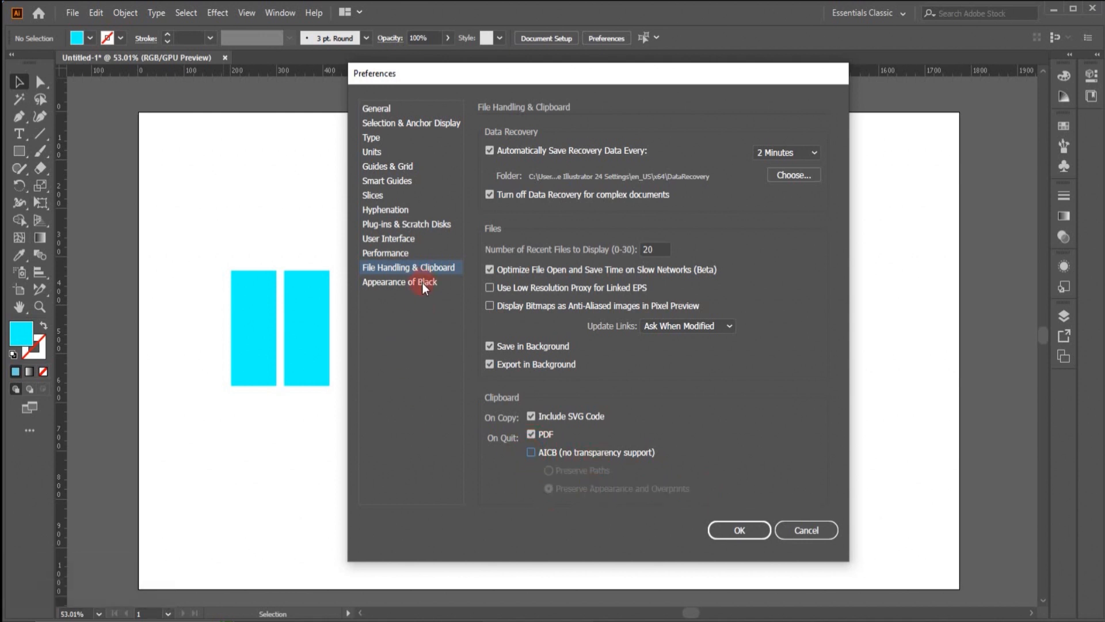
left_click(422, 283)
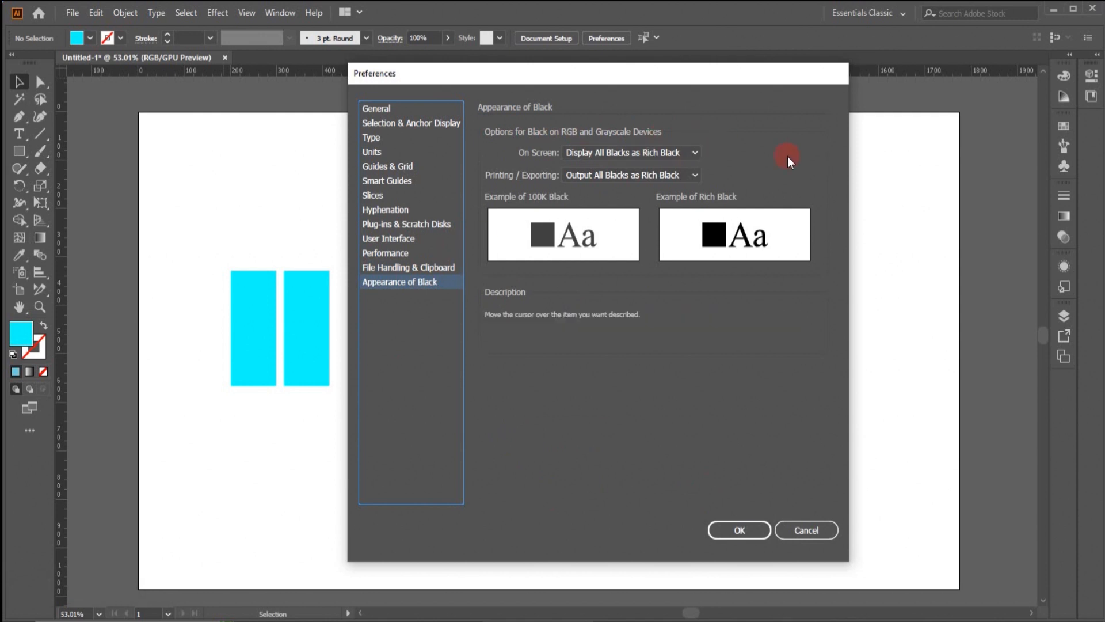
mouse_move(548, 155)
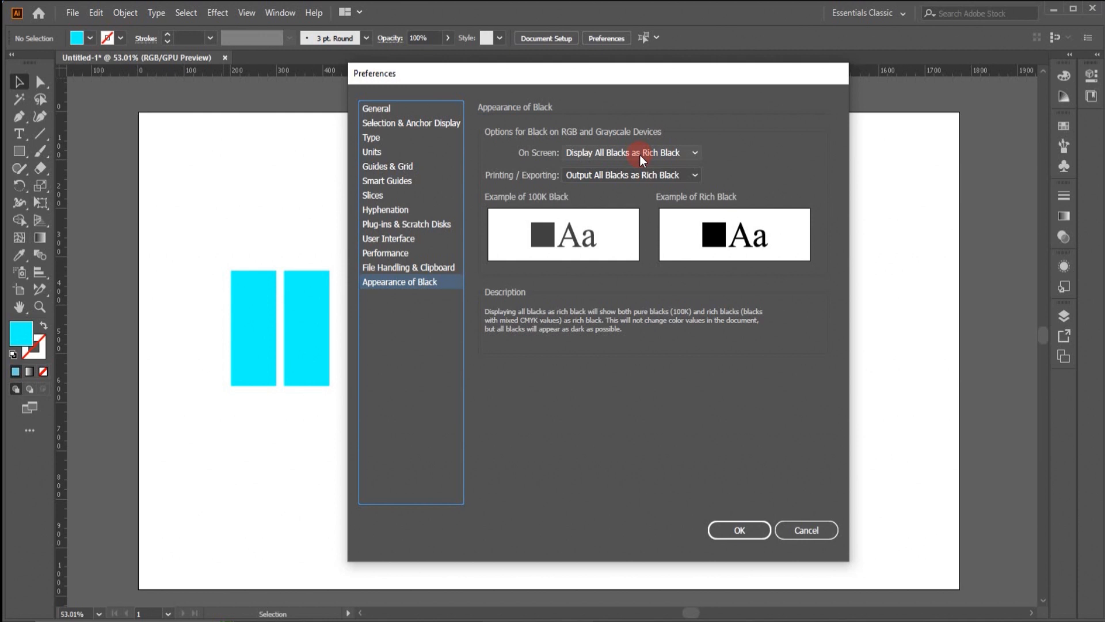
left_click(694, 152)
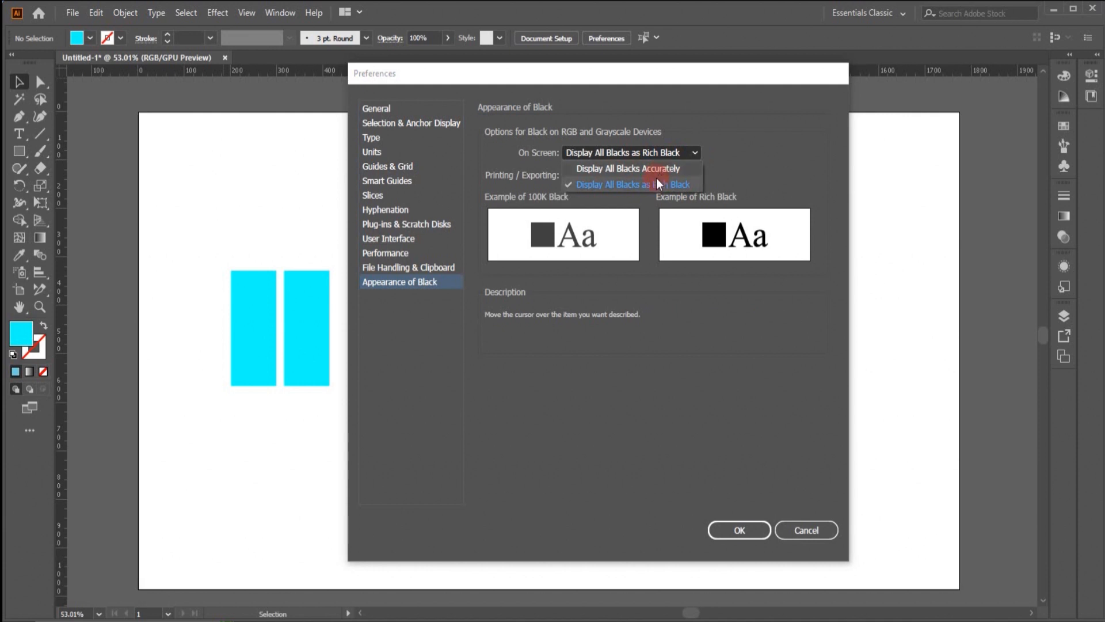
left_click(749, 163)
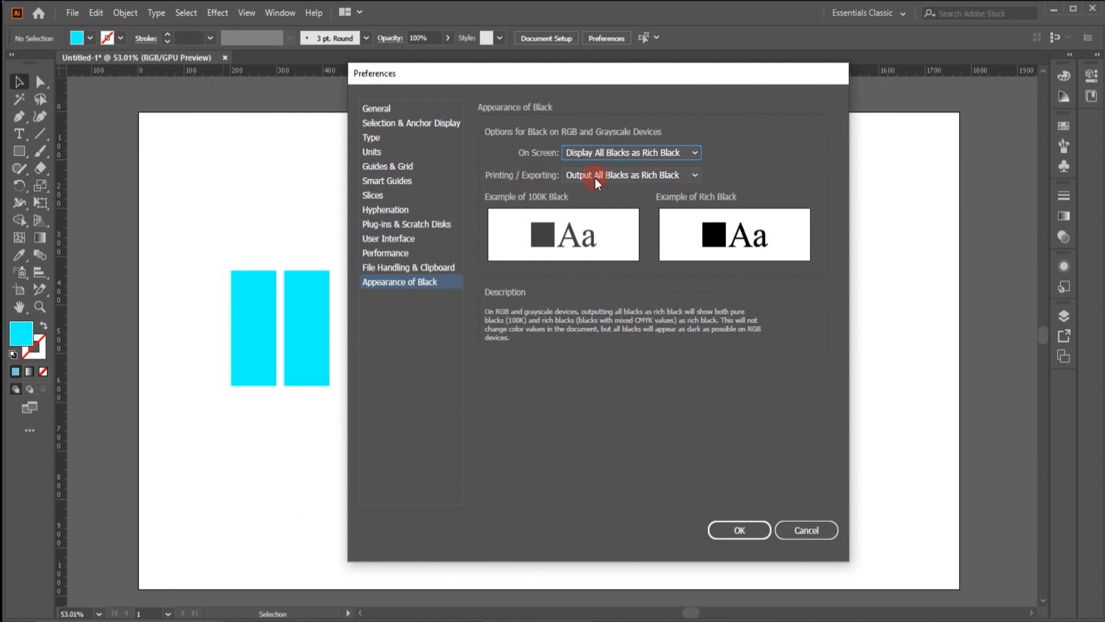
left_click(696, 175)
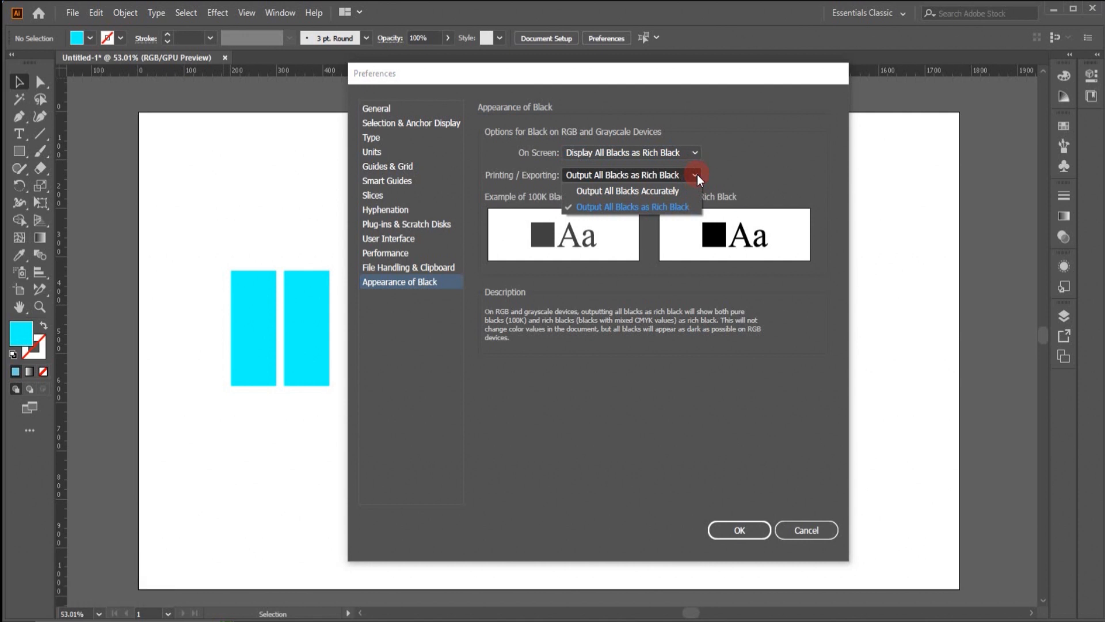
left_click(696, 174)
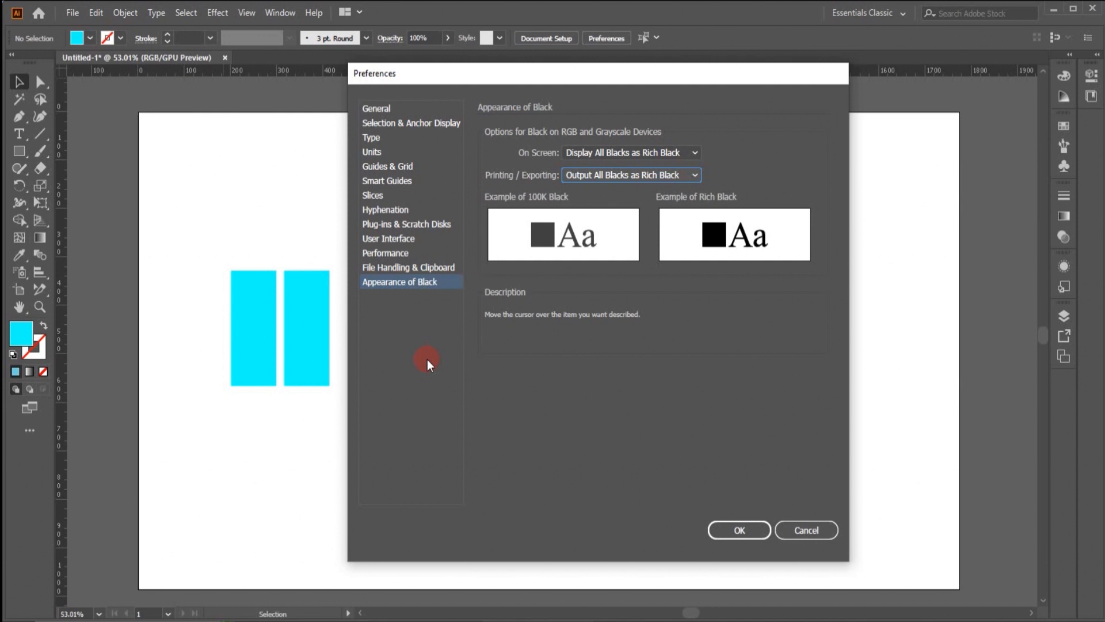
left_click(725, 530)
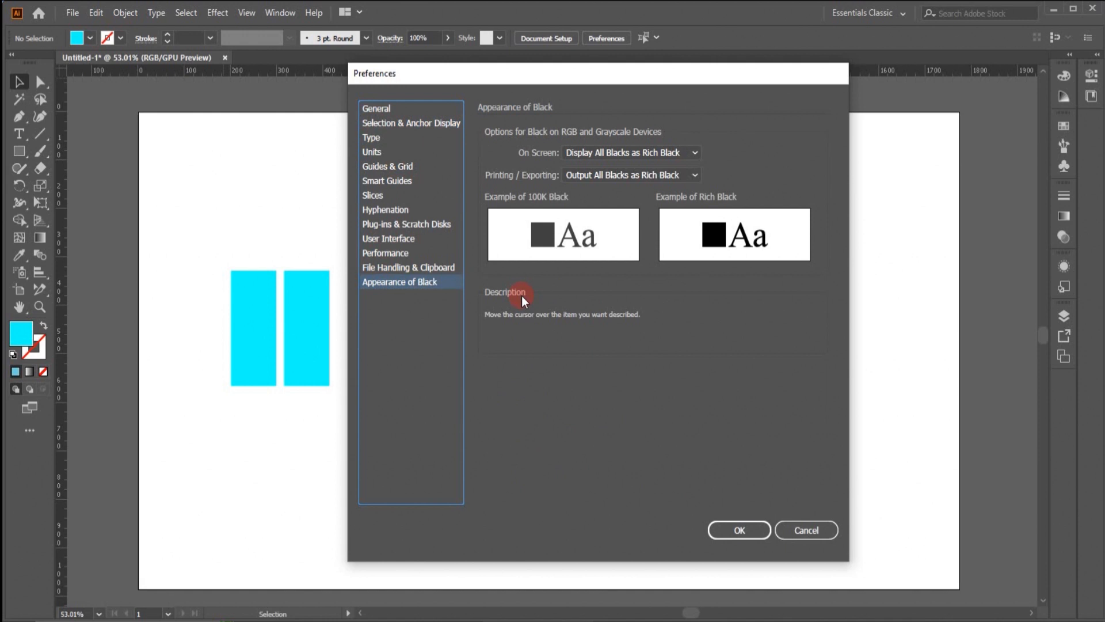
- In the Type preferences, read the info notes for Enable Japanese Font Preview in 'Find More' and Show Font Names in English
left_click(372, 138)
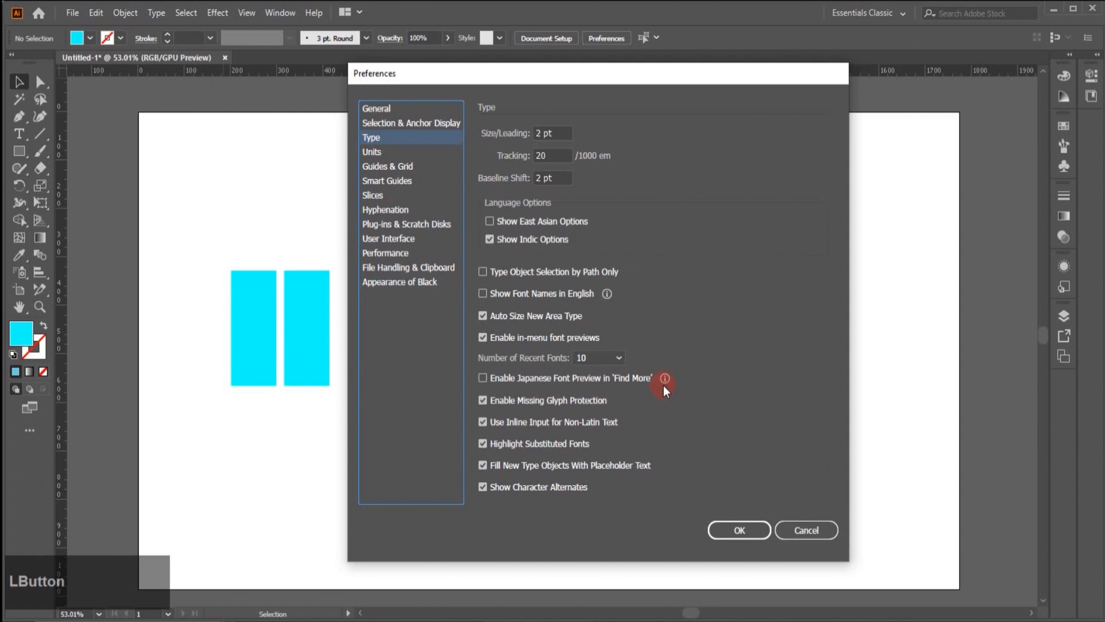
mouse_move(666, 383)
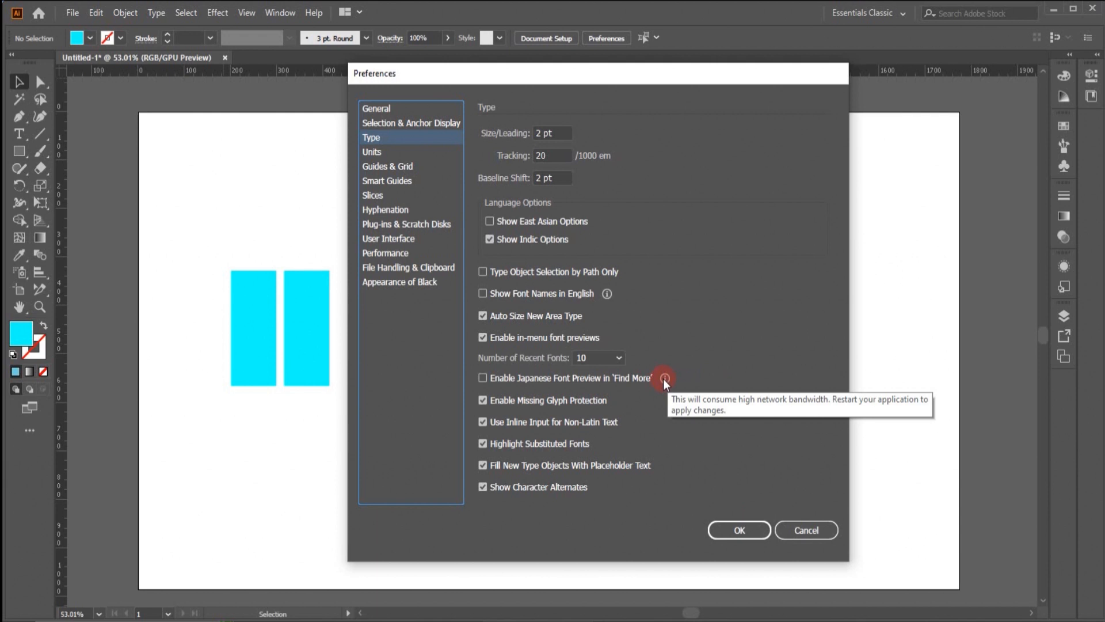
mouse_move(606, 297)
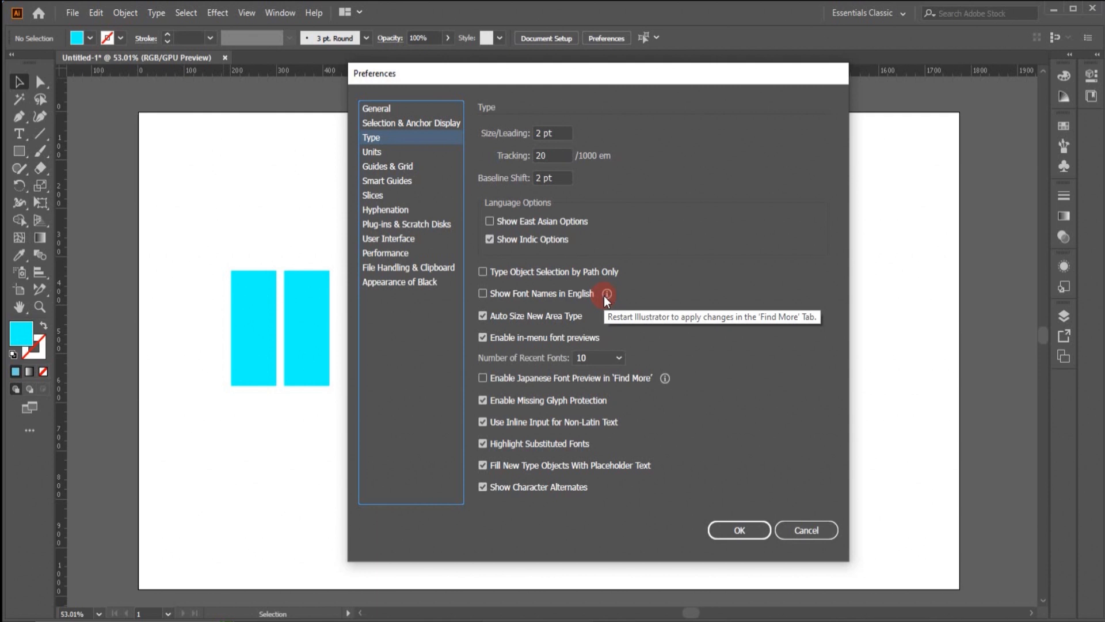